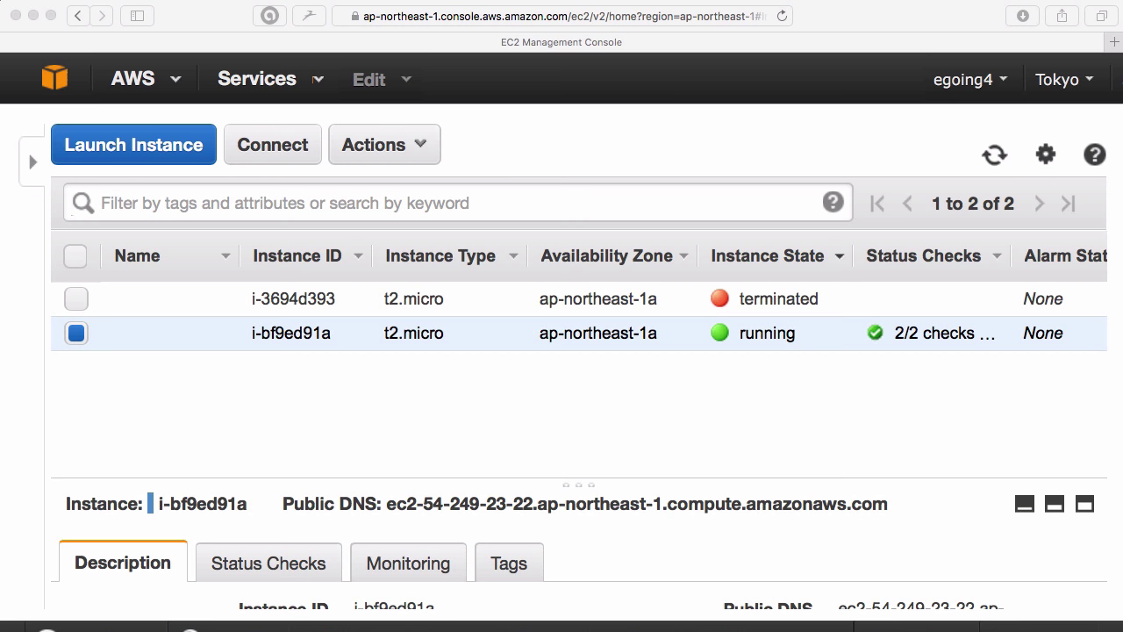
{"action": "left_click_drag", "start_coordinate": [879, 593], "coordinate": [674, 3]}
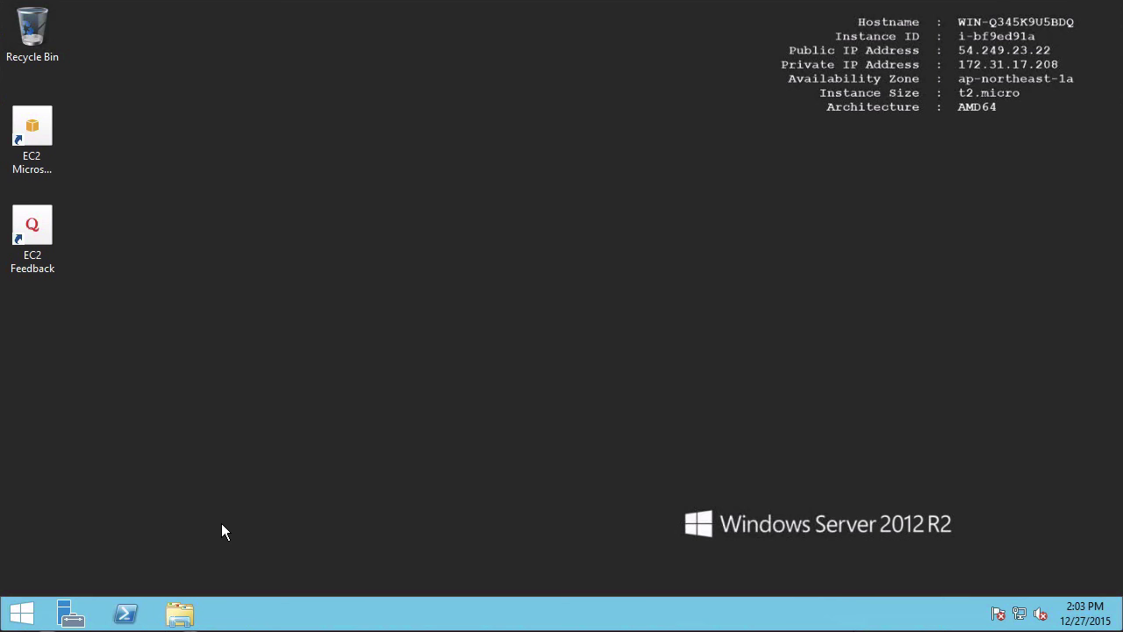
Open Server Manager and start the Add Roles and Features Wizard.
{"action": "left_click", "coordinate": [73, 618]}
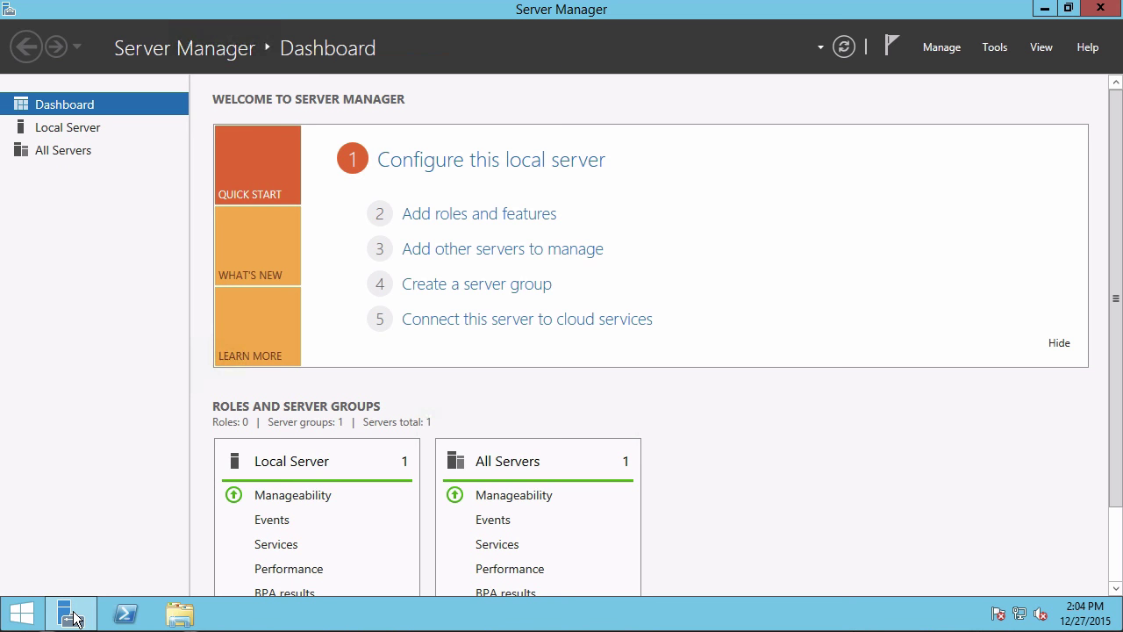
{"action": "left_click", "coordinate": [949, 48]}
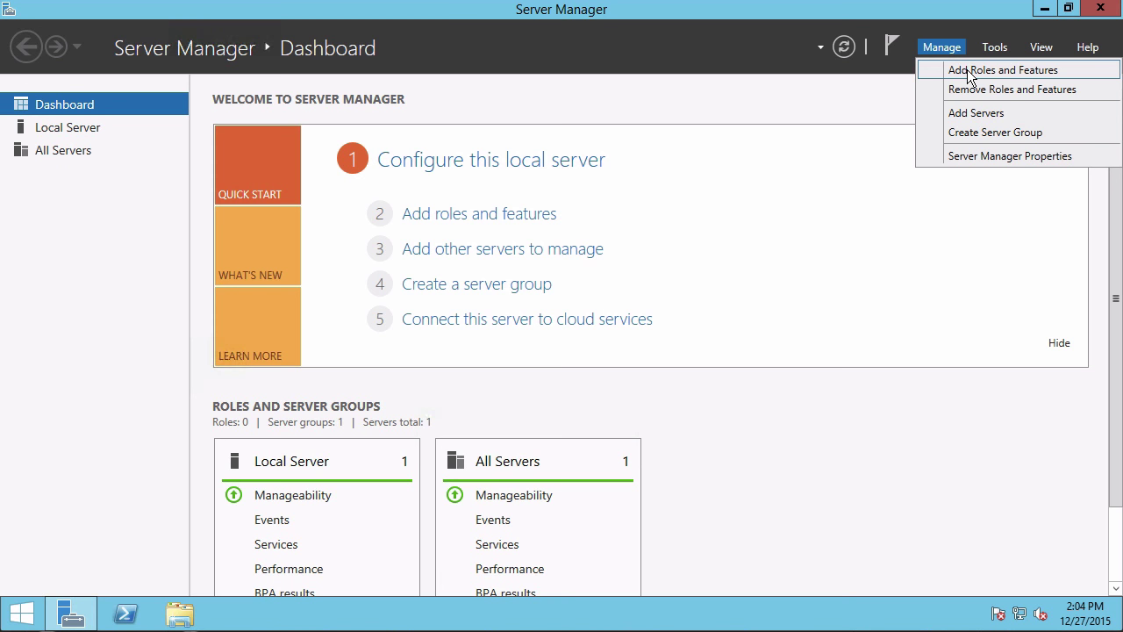
{"action": "left_click", "coordinate": [967, 69]}
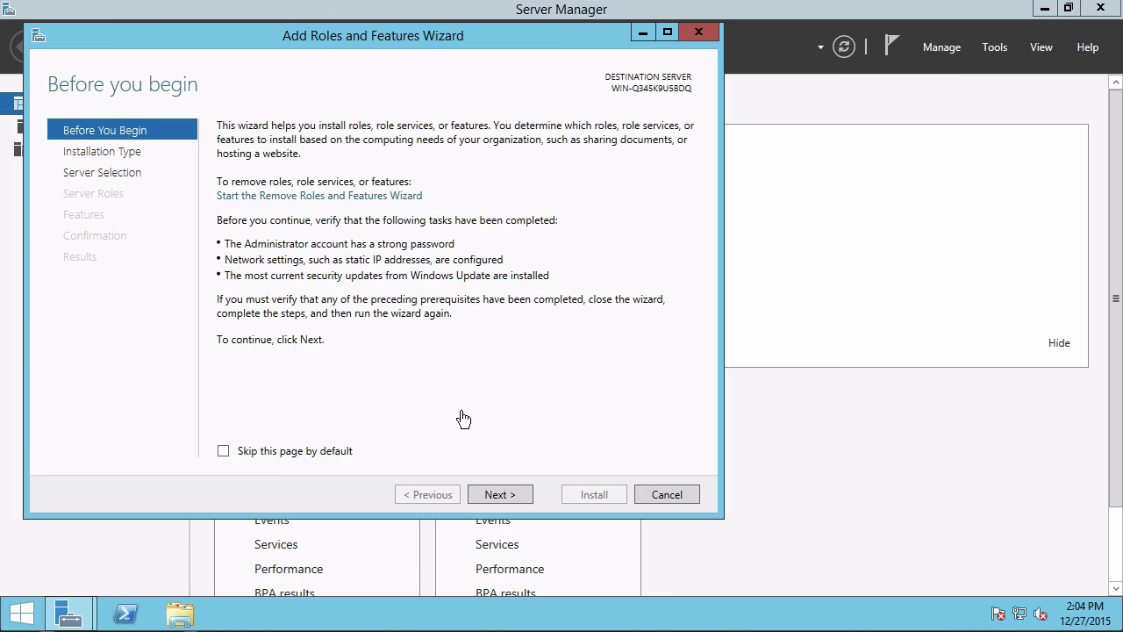
Choose role-based or feature-based installation and keep WIN-Q345K9U5BDQ from the server pool as the destination server.
{"action": "left_click", "coordinate": [498, 497]}
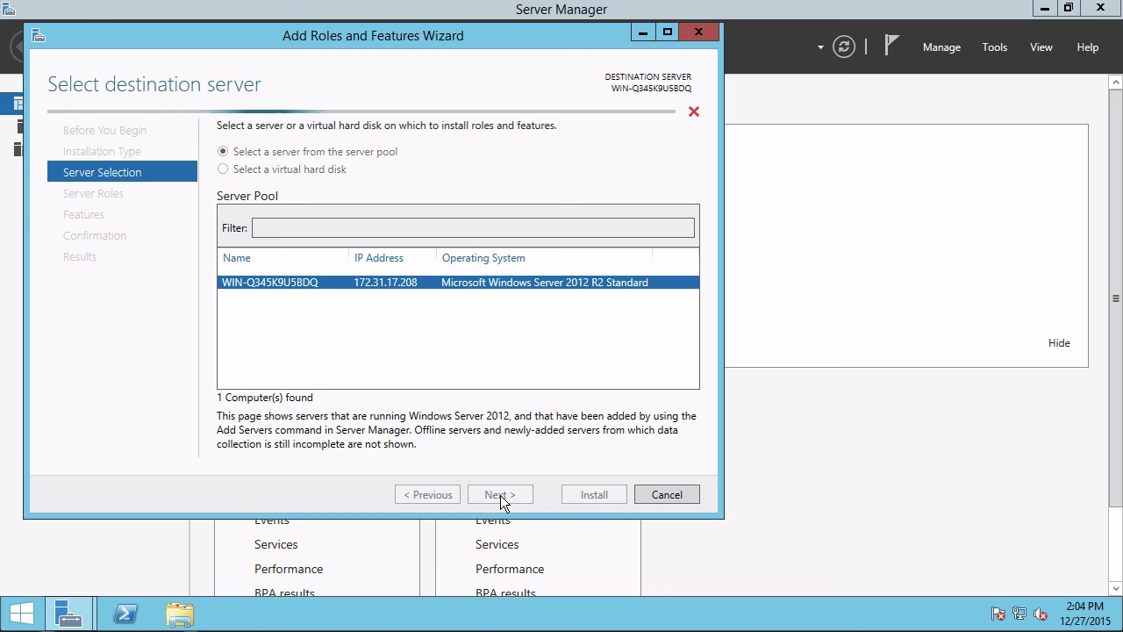
{"action": "left_click", "coordinate": [428, 497]}
{"action": "left_click", "coordinate": [431, 497]}
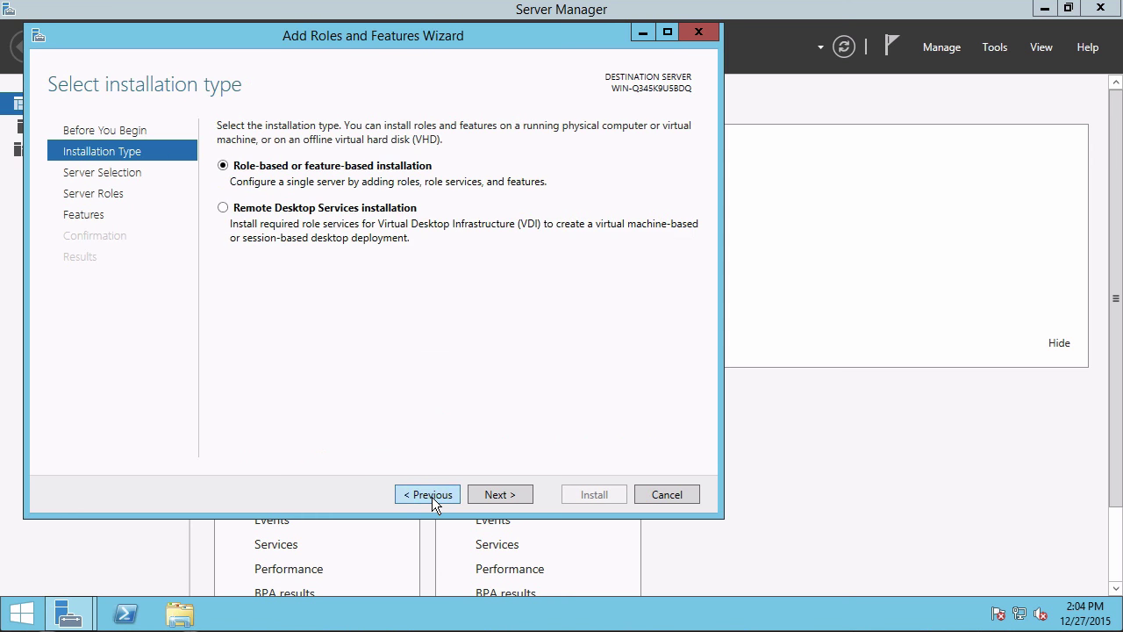
{"action": "left_click", "coordinate": [514, 496]}
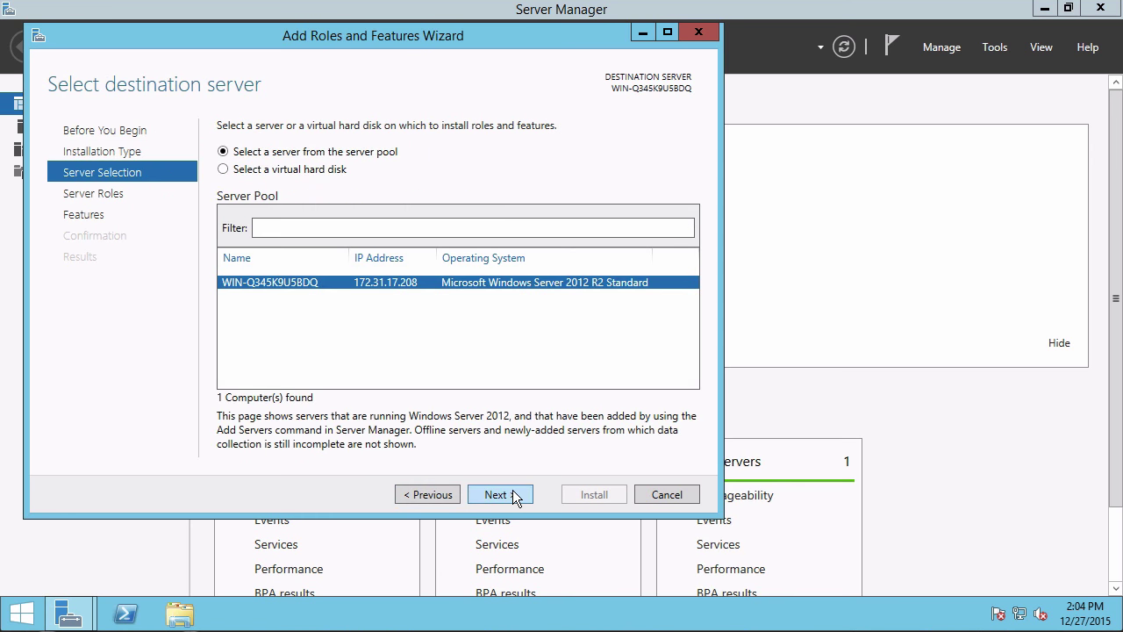
{"action": "left_click", "coordinate": [512, 494]}
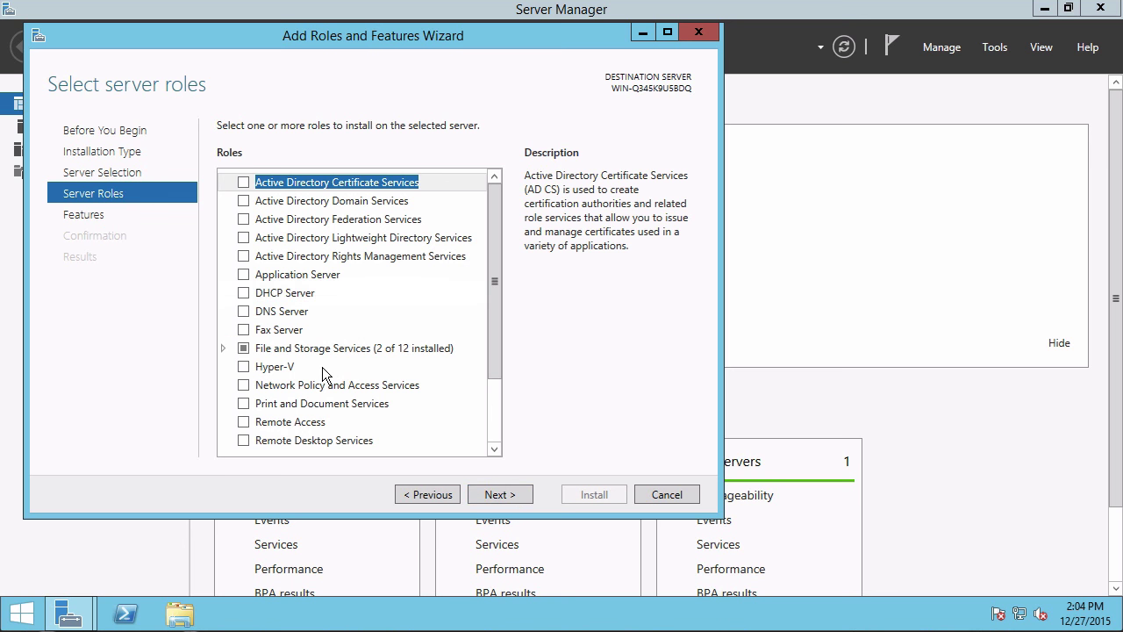
Select the Web Server (IIS) role and add its required features, including the management tools.
{"action": "scroll", "coordinate": [322, 366], "scroll_direction": "down", "scroll_amount": 2}
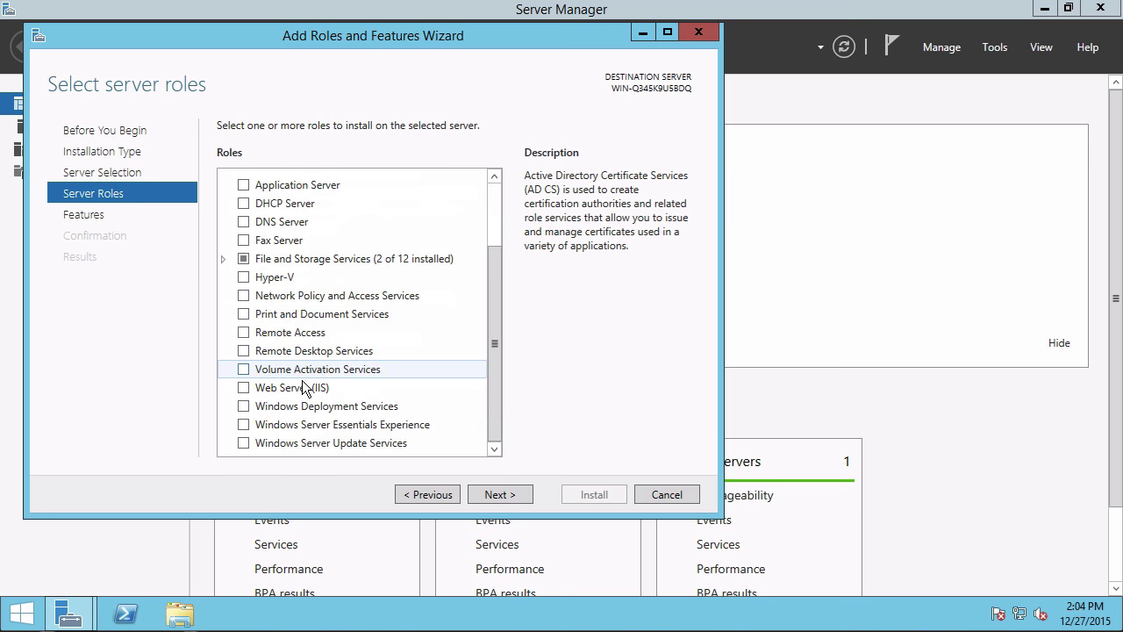
{"action": "left_click", "coordinate": [244, 389]}
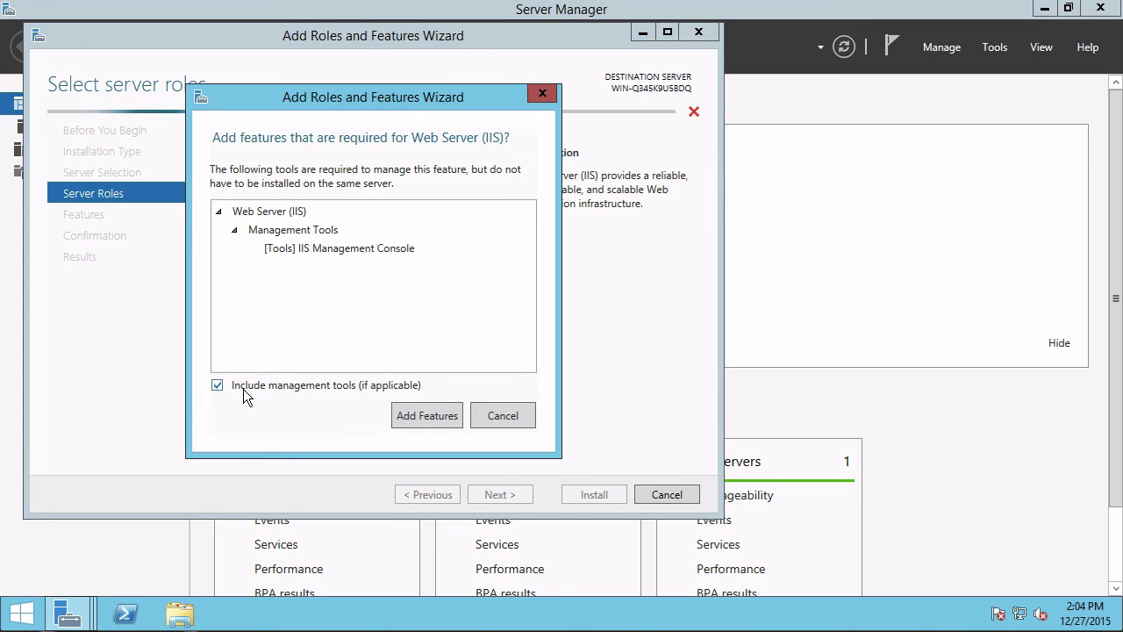
{"action": "left_click", "coordinate": [411, 420]}
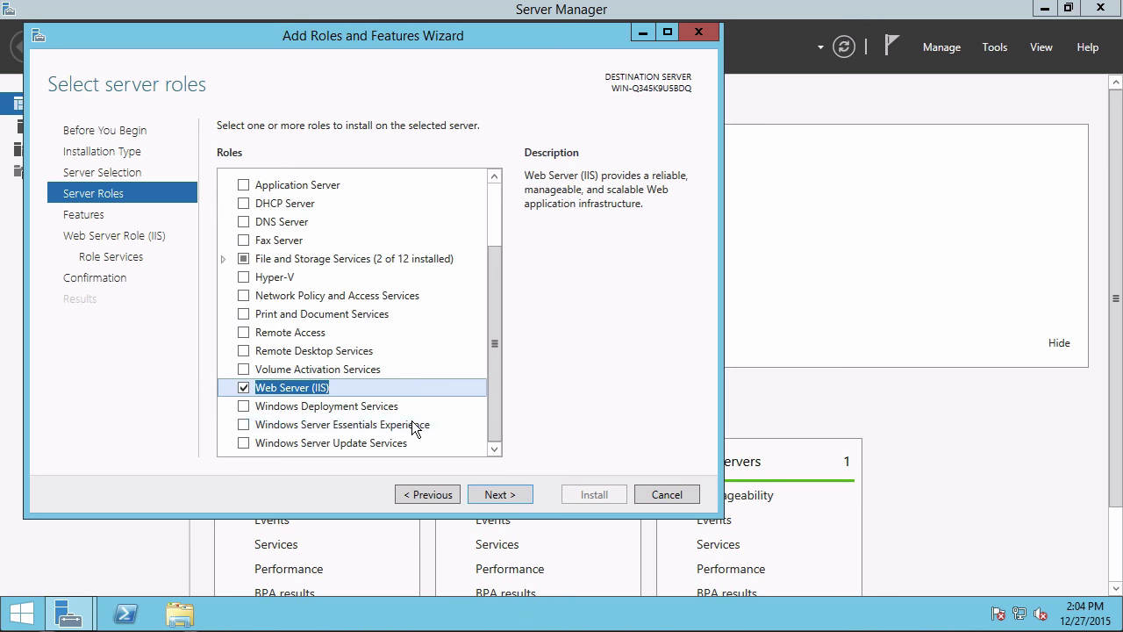
Install the Web Server (IIS) role with the default features and role services, then close the wizard.
{"action": "left_click", "coordinate": [511, 496]}
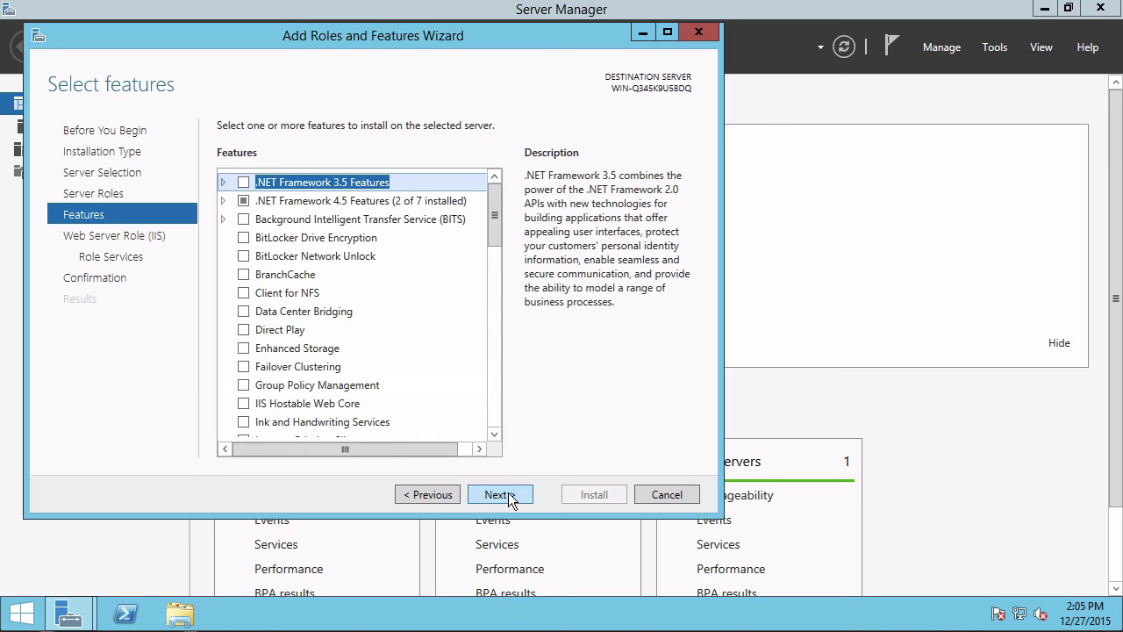
{"action": "left_click", "coordinate": [509, 496]}
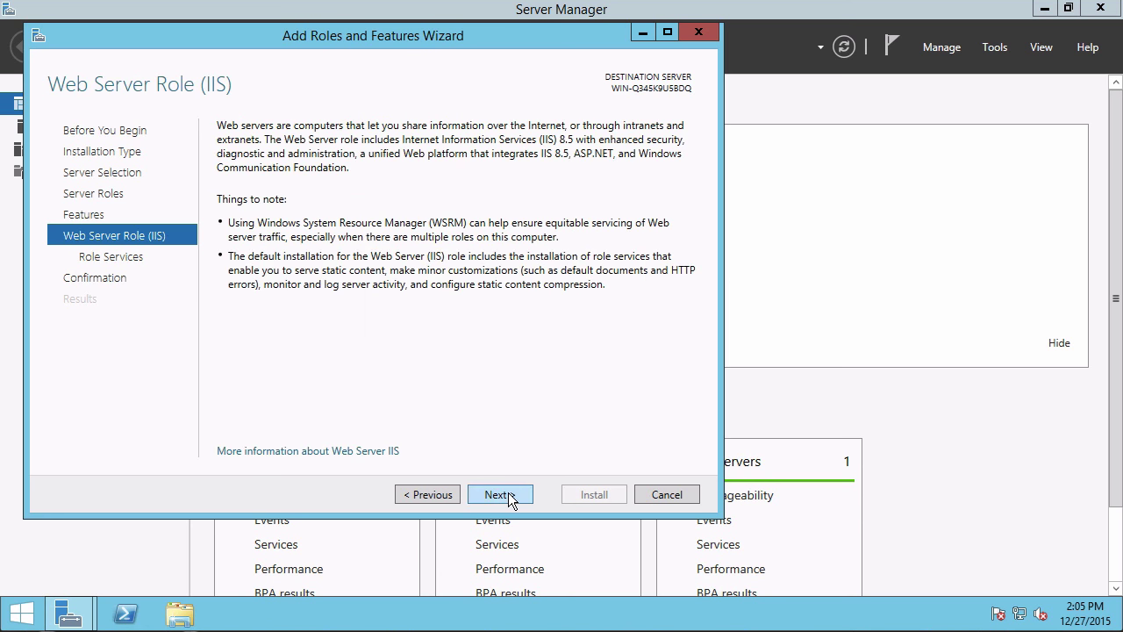
{"action": "left_click", "coordinate": [511, 496]}
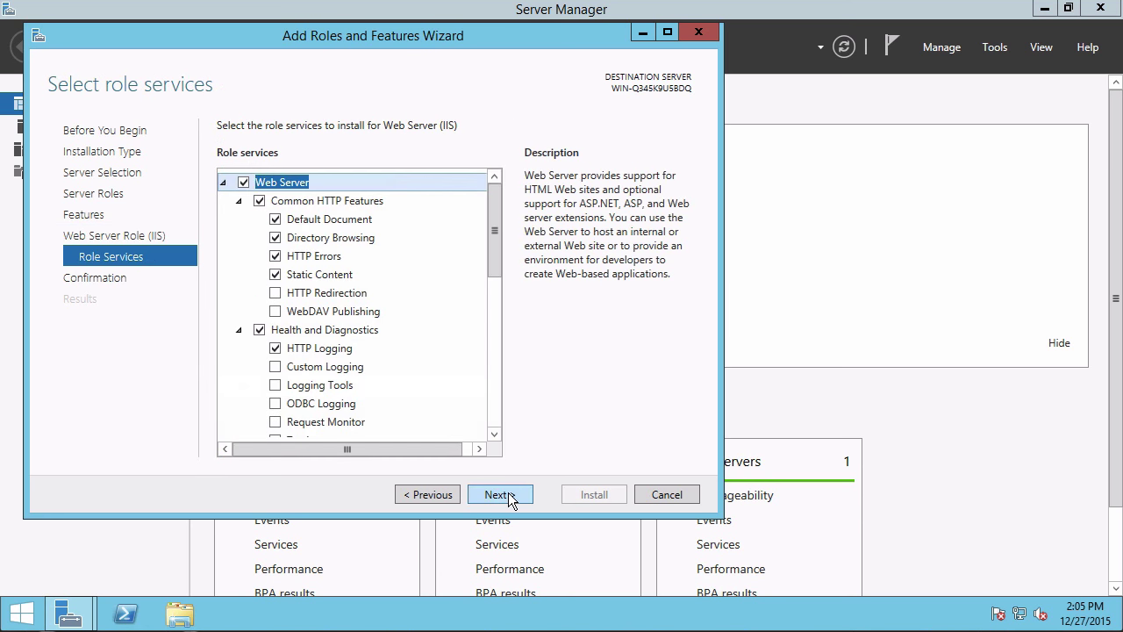
{"action": "left_click", "coordinate": [511, 497]}
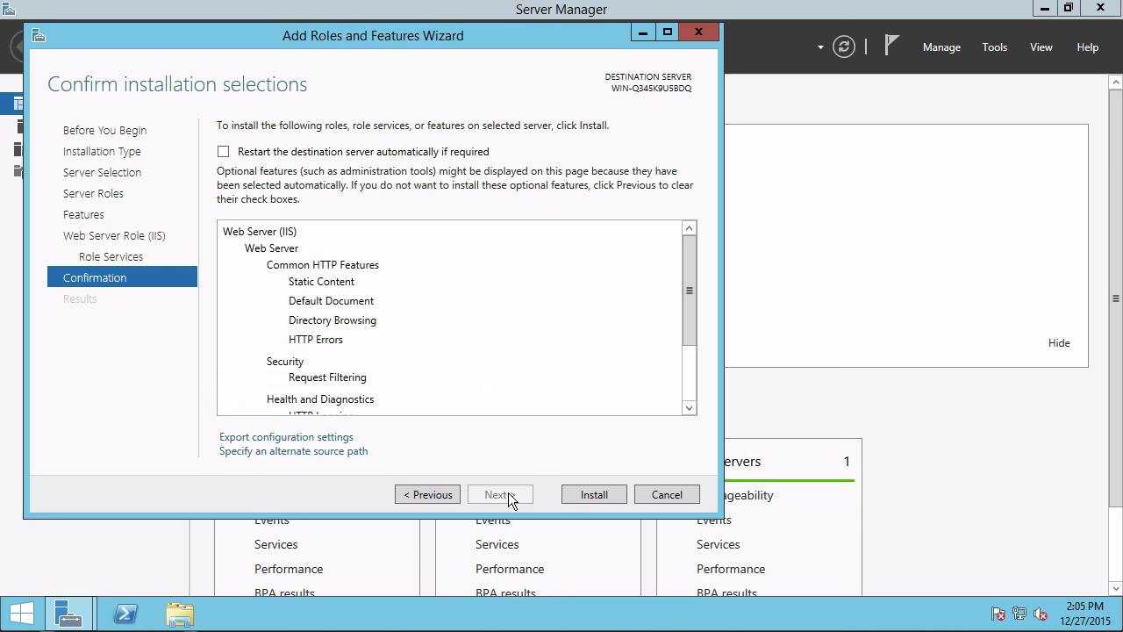
{"action": "left_click", "coordinate": [593, 495]}
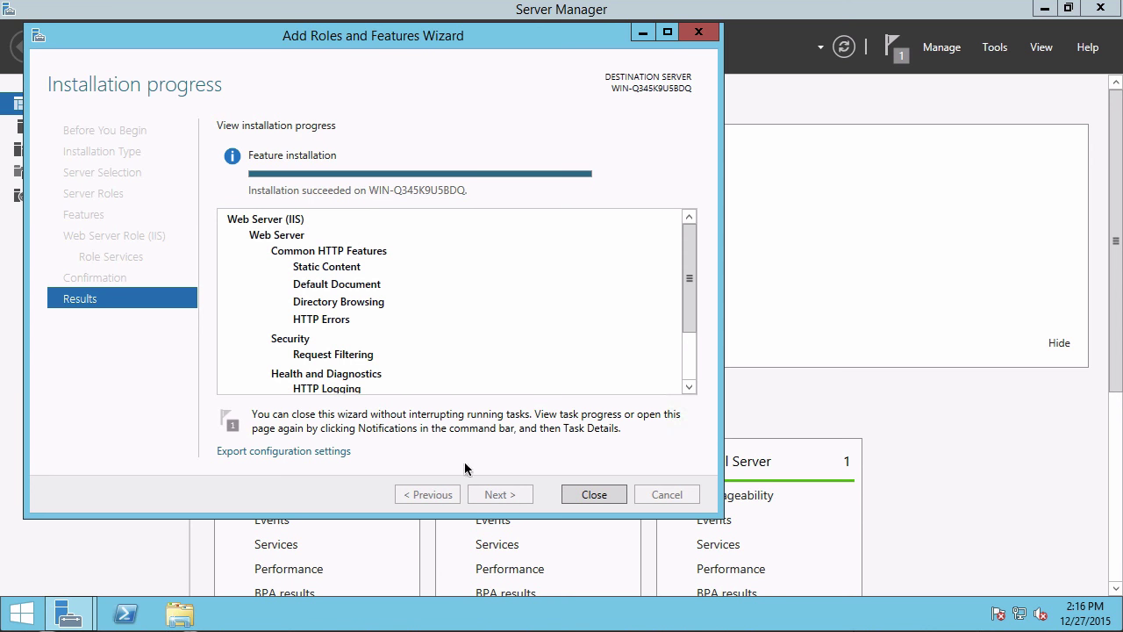
{"action": "left_click", "coordinate": [604, 496]}
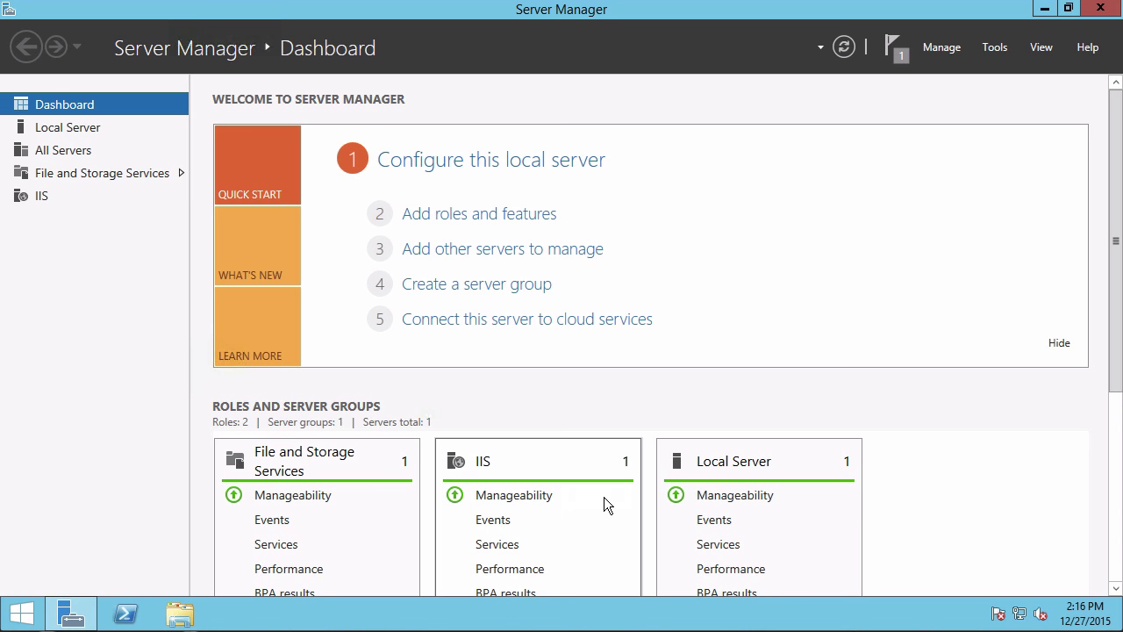
Search the installed apps for "iis" and open Internet Information Services (IIS) Manager in a maximized window.
{"action": "left_click", "coordinate": [22, 614]}
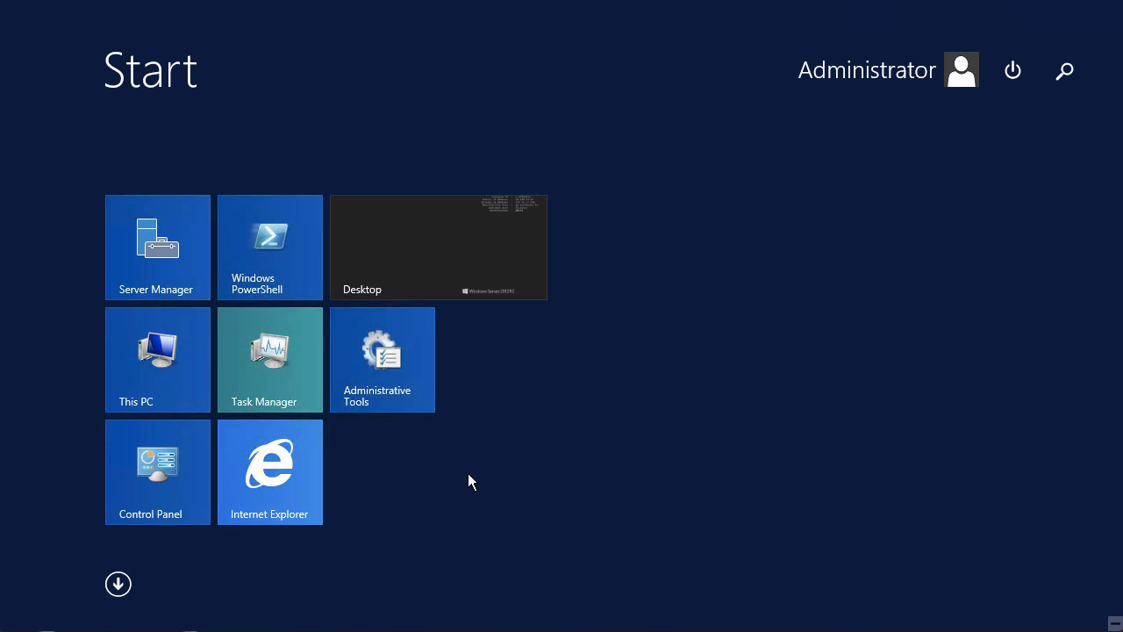
{"action": "left_click", "coordinate": [118, 585]}
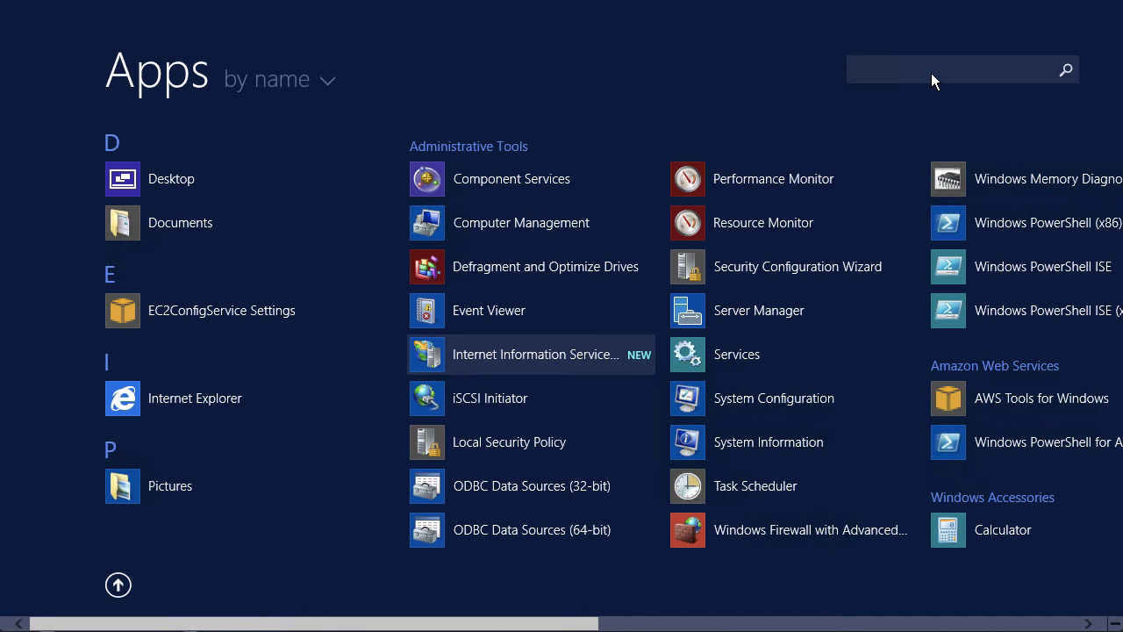
{"action": "left_click", "coordinate": [931, 72]}
{"action": "type", "text": "ii"}
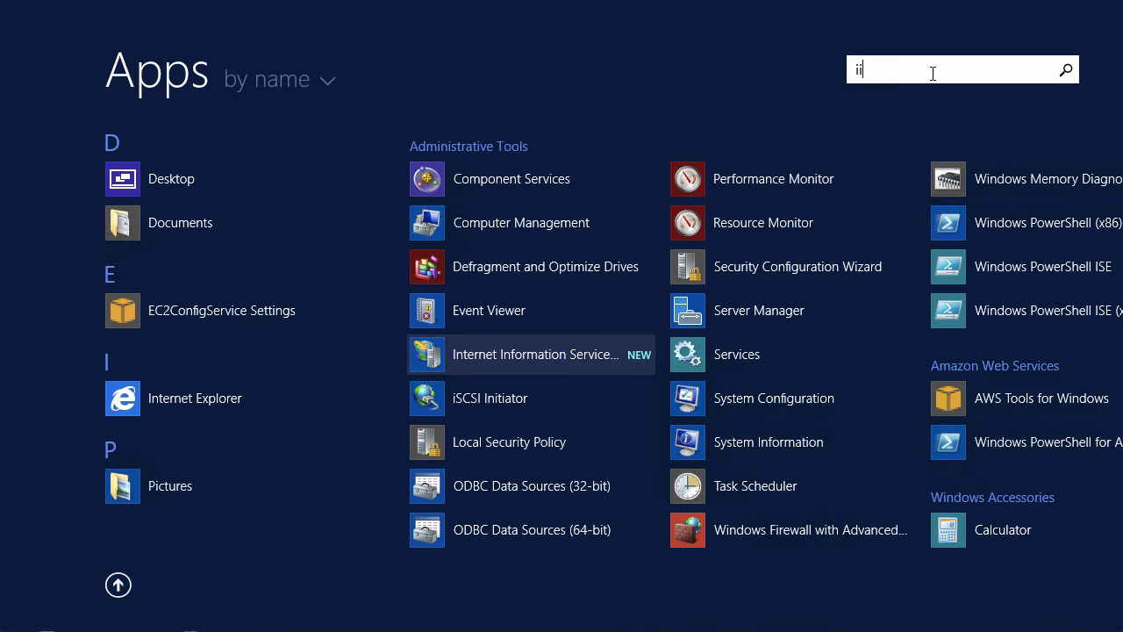
{"action": "type", "text": "s"}
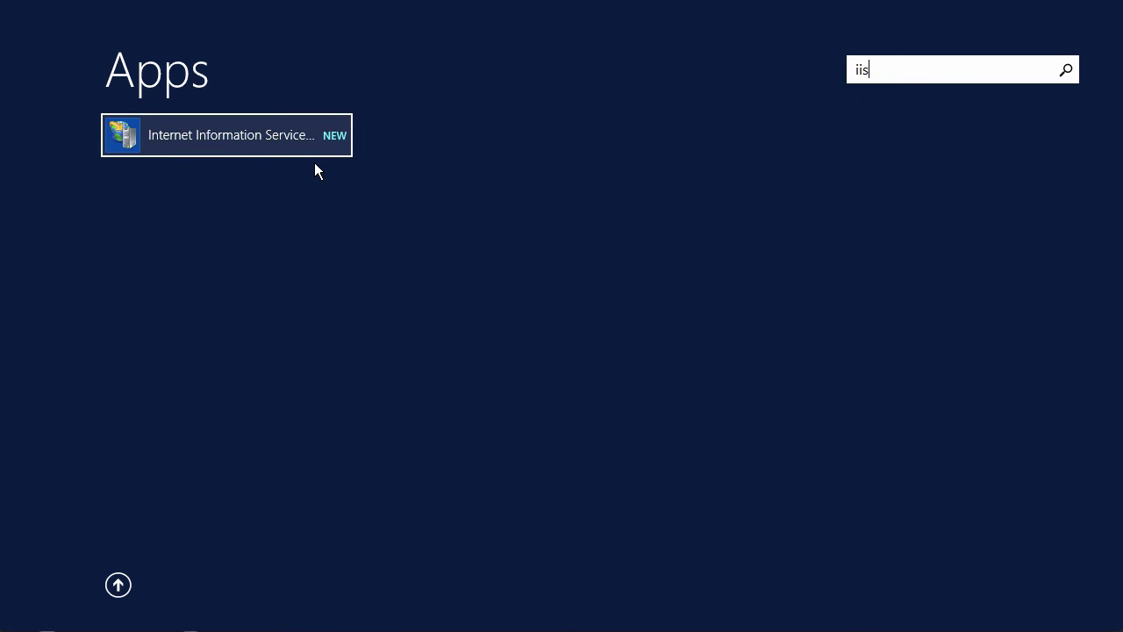
{"action": "left_click", "coordinate": [271, 137]}
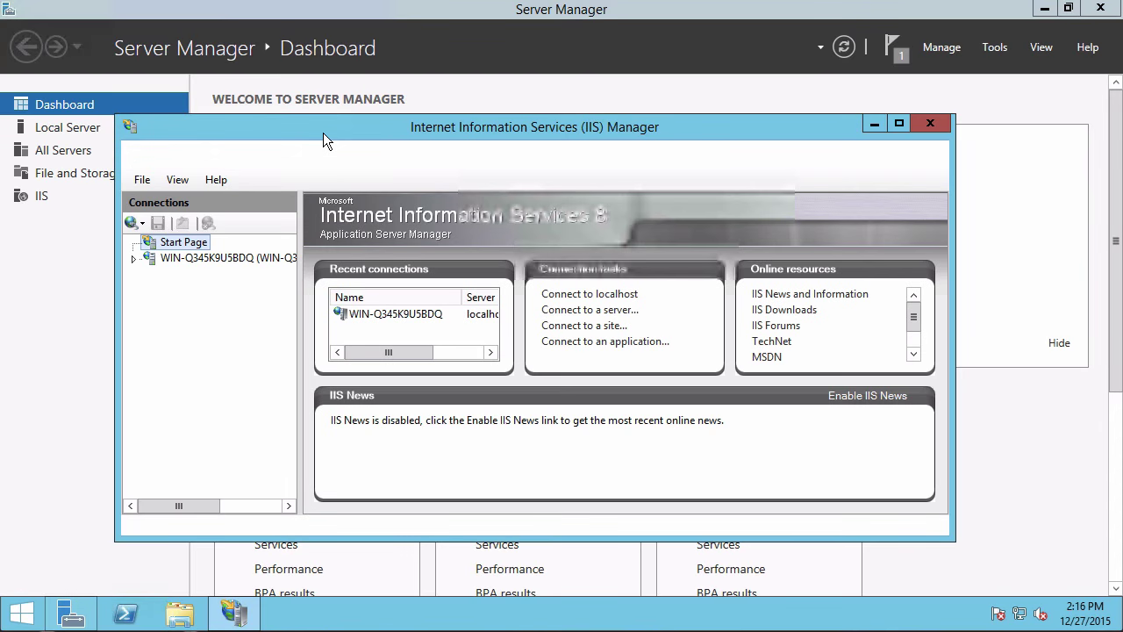
{"action": "double_click", "coordinate": [323, 132]}
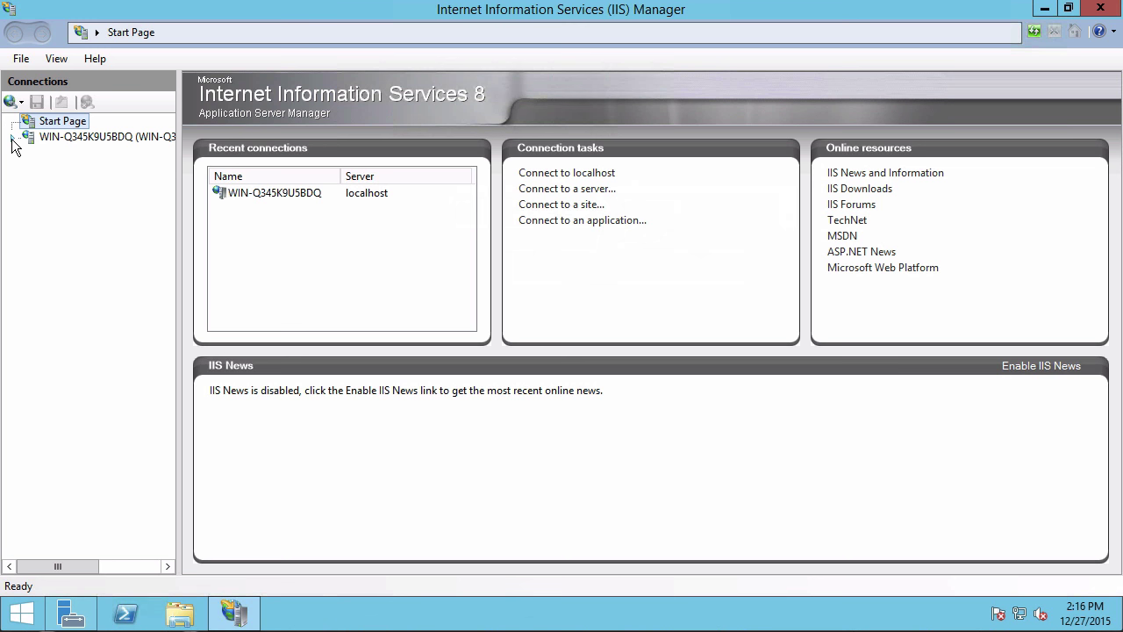
Open the WIN-Q345K9U5BDQ server node, accept the Microsoft Web Platform offer, and select Default Web Site under Sites.
{"action": "left_click", "coordinate": [70, 138]}
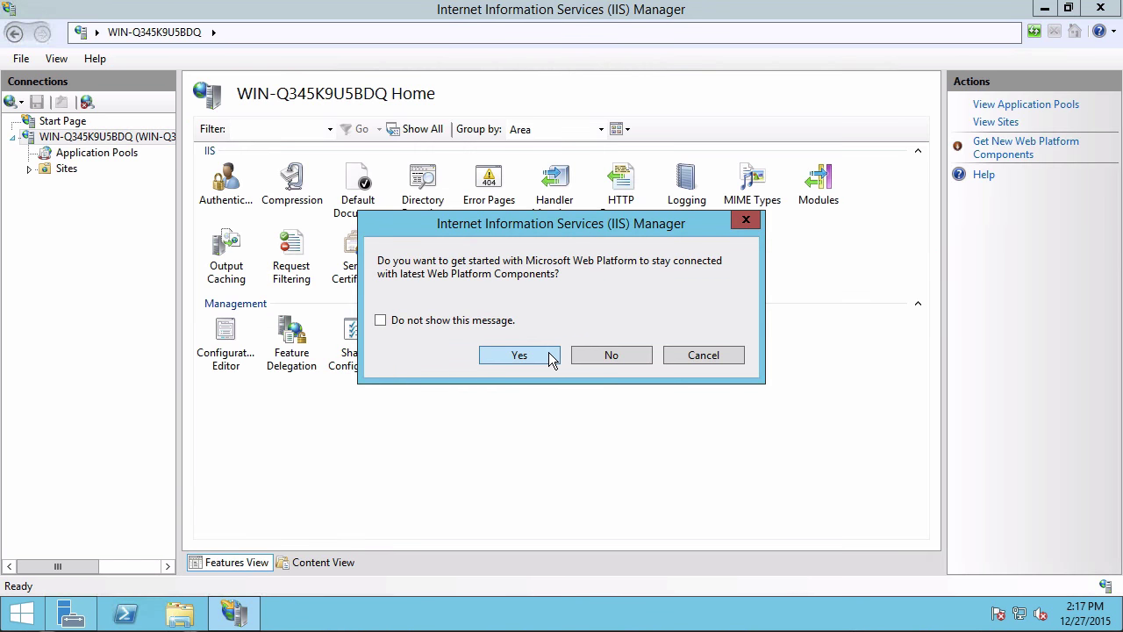
{"action": "left_click", "coordinate": [544, 357]}
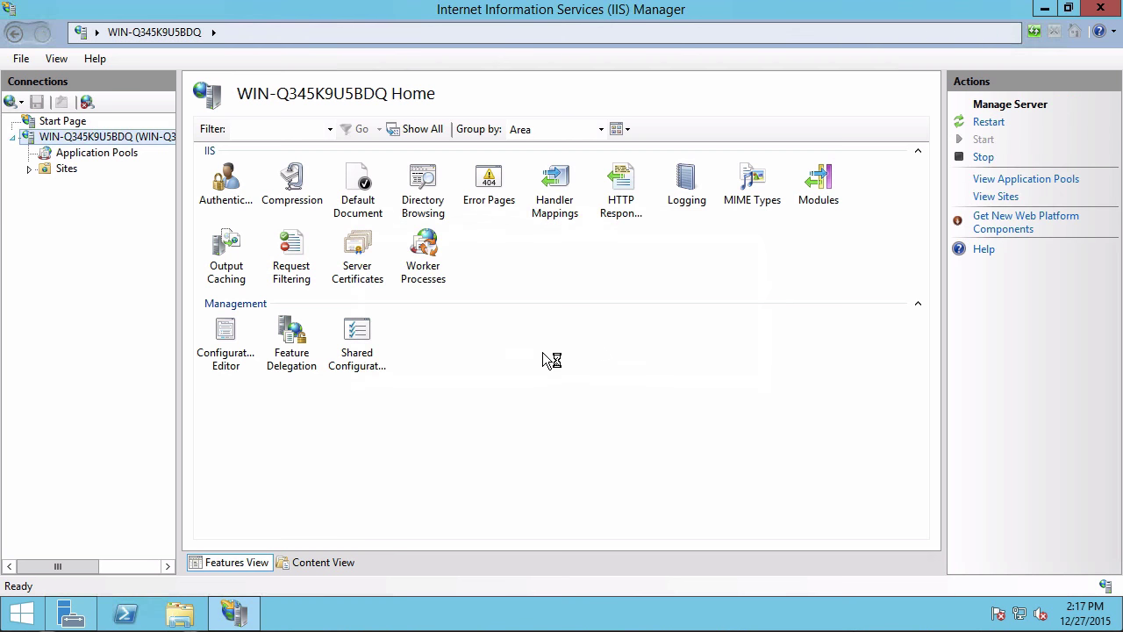
{"action": "left_click", "coordinate": [76, 168]}
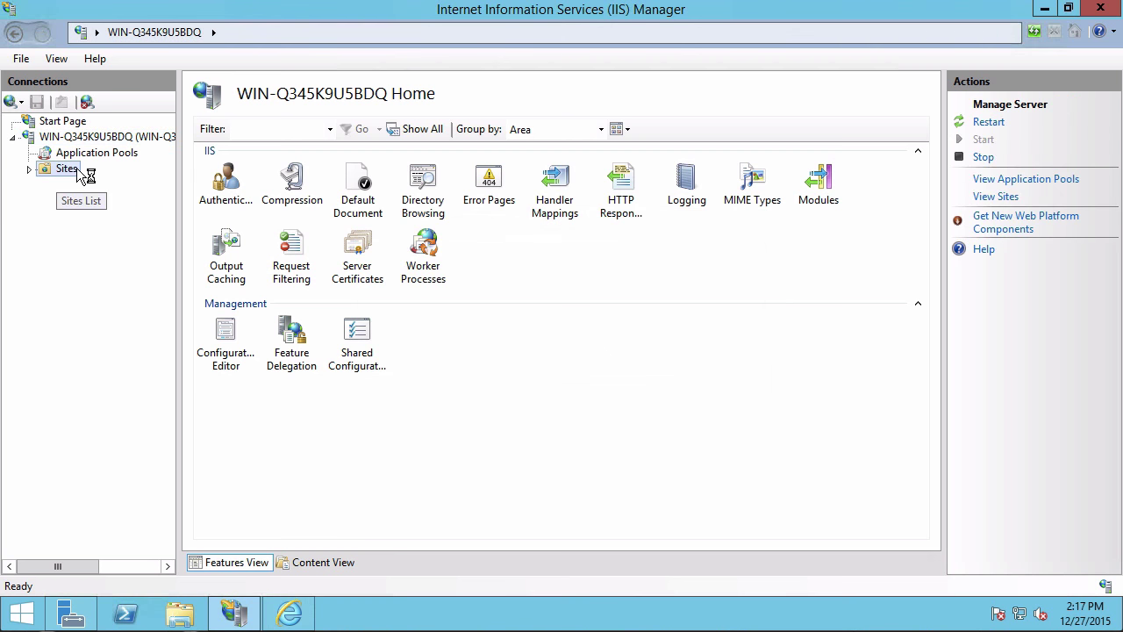
{"action": "left_click", "coordinate": [28, 168]}
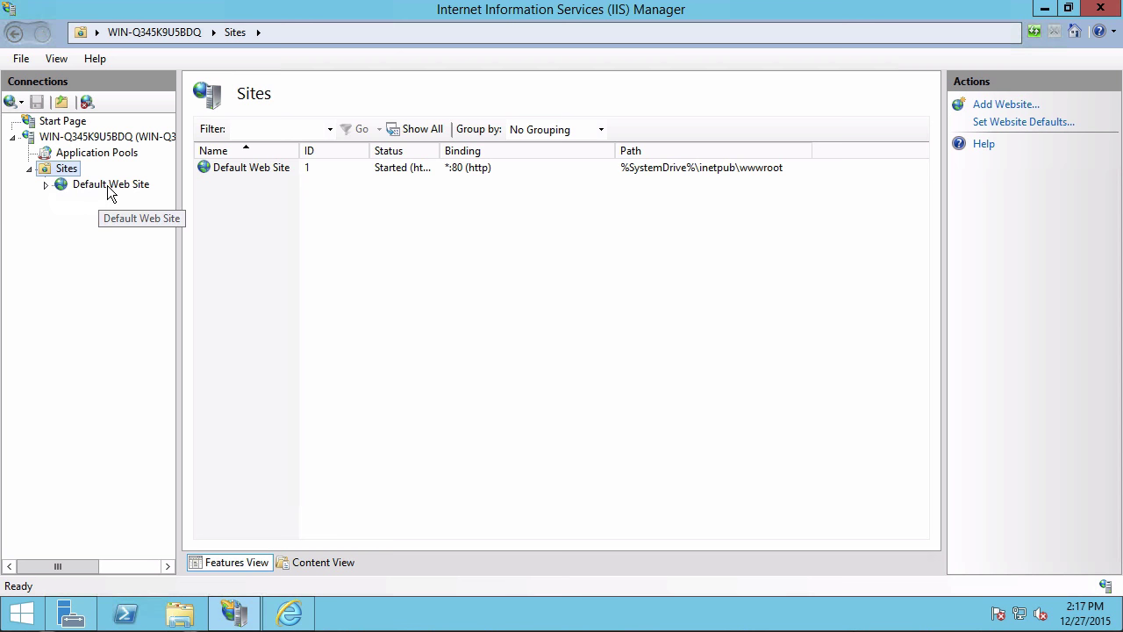
{"action": "left_click", "coordinate": [112, 186]}
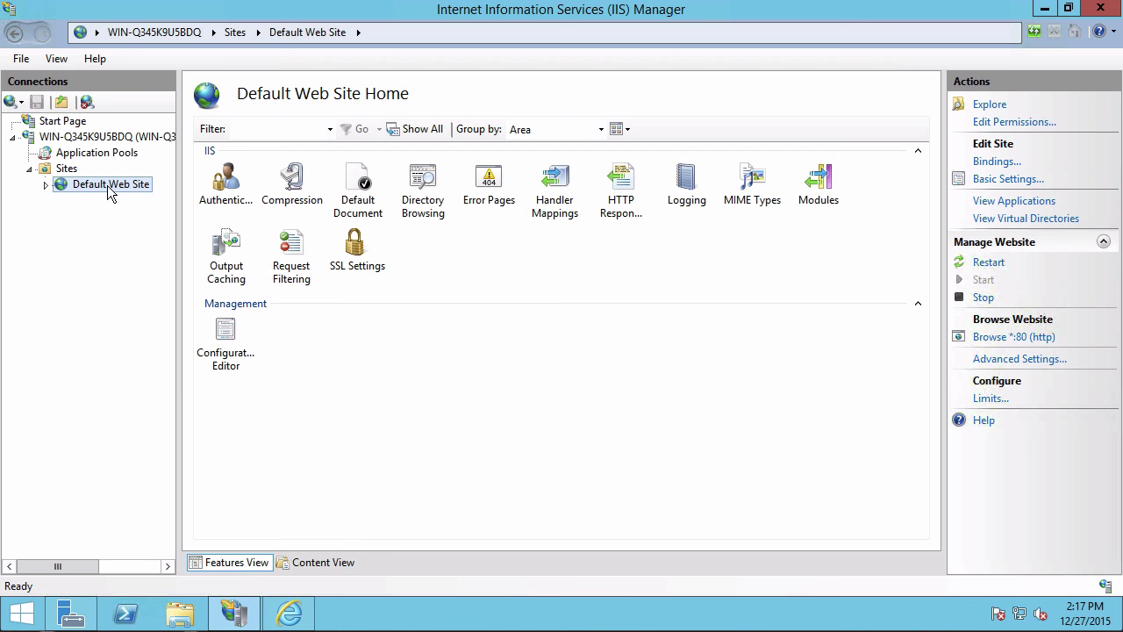
Explore the Default Web Site's content folder and examine its full path in File Explorer.
{"action": "right_click", "coordinate": [111, 192]}
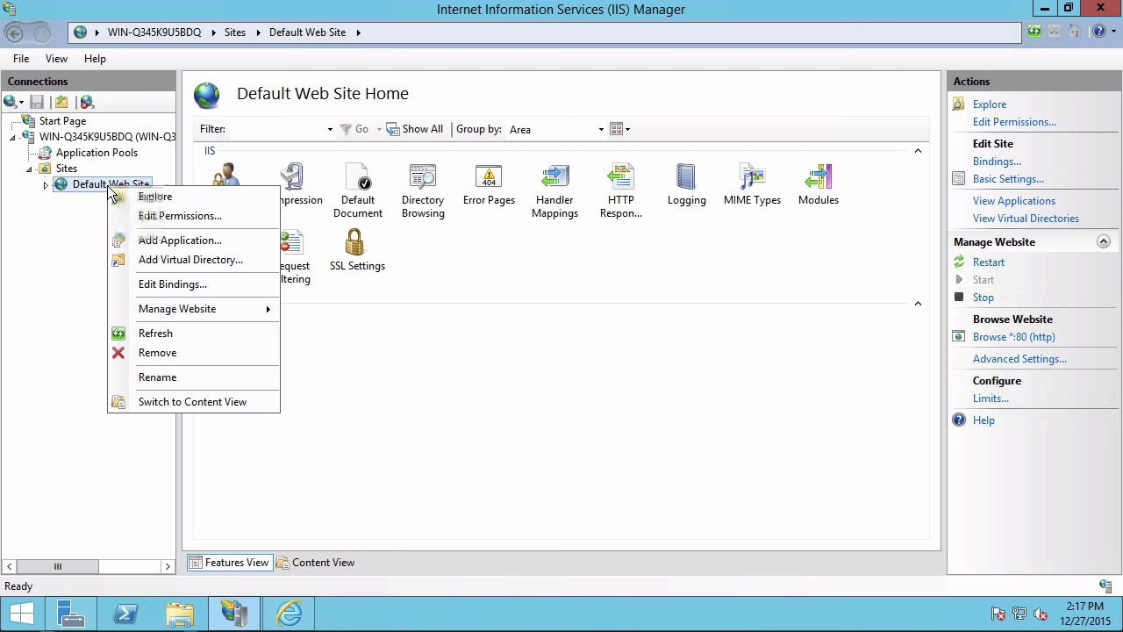
{"action": "left_click", "coordinate": [158, 199]}
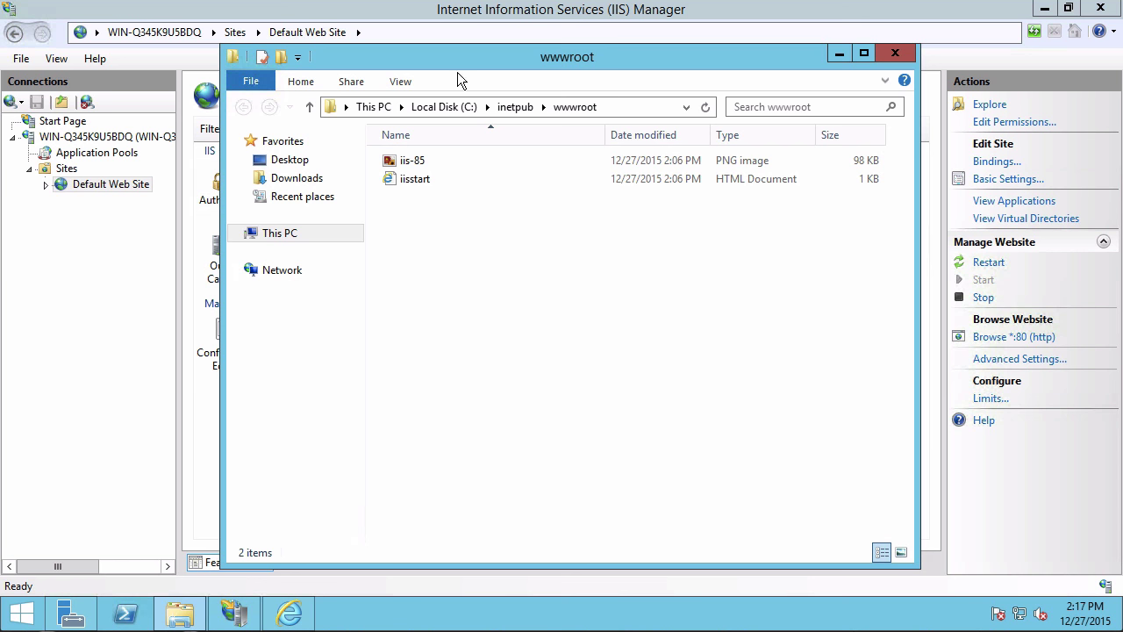
{"action": "left_click", "coordinate": [622, 115]}
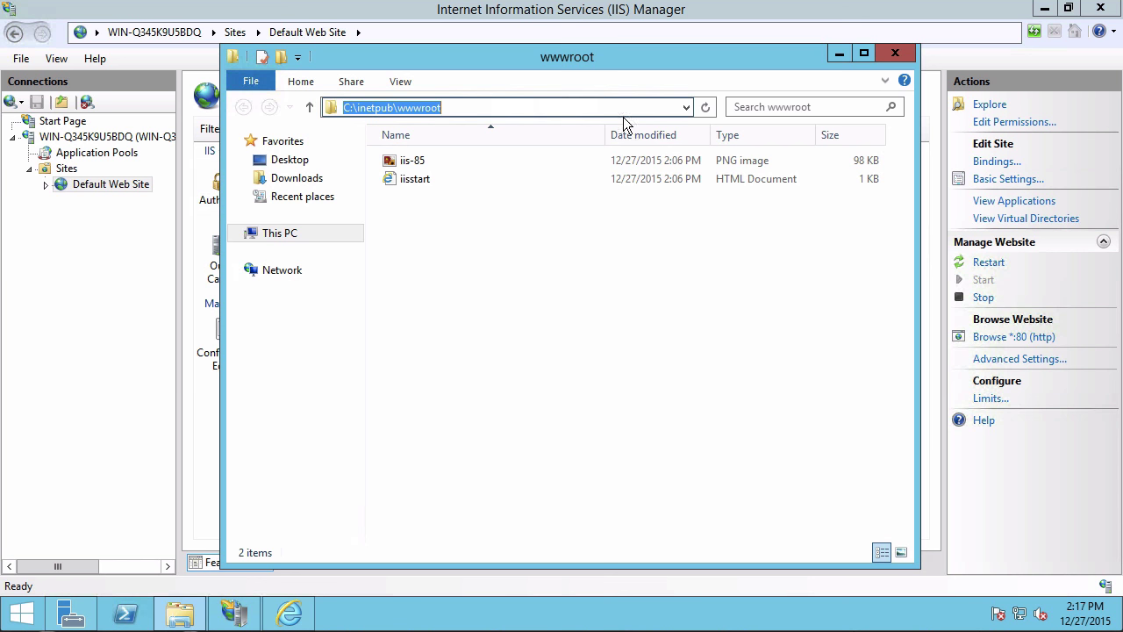
{"action": "left_click", "coordinate": [578, 220]}
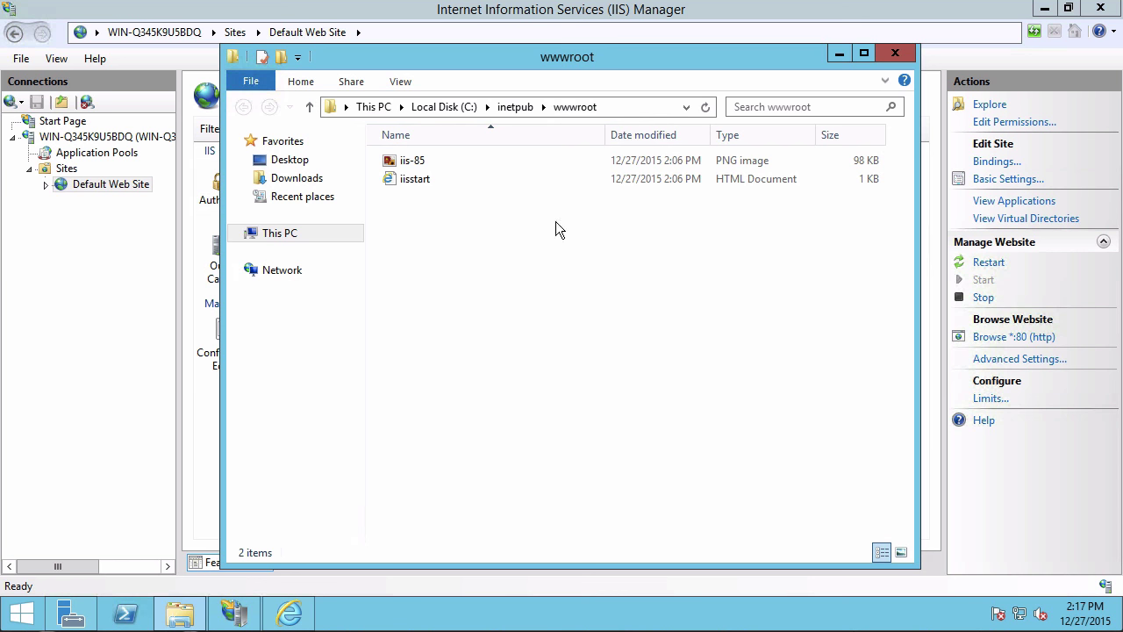
{"action": "left_click", "coordinate": [636, 108]}
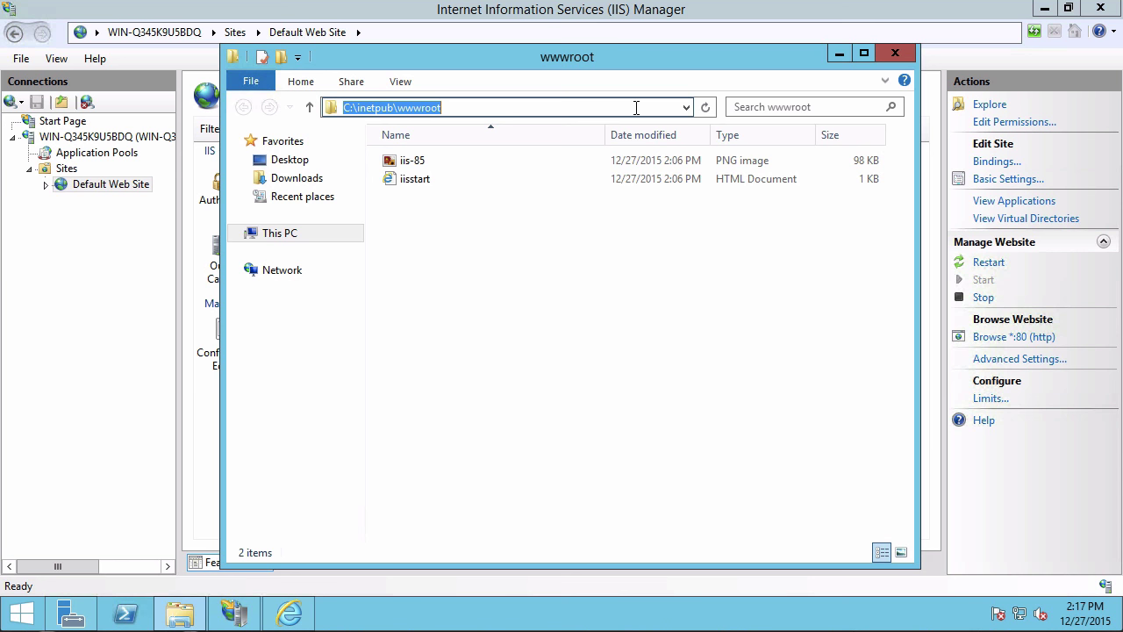
{"action": "left_click", "coordinate": [627, 289]}
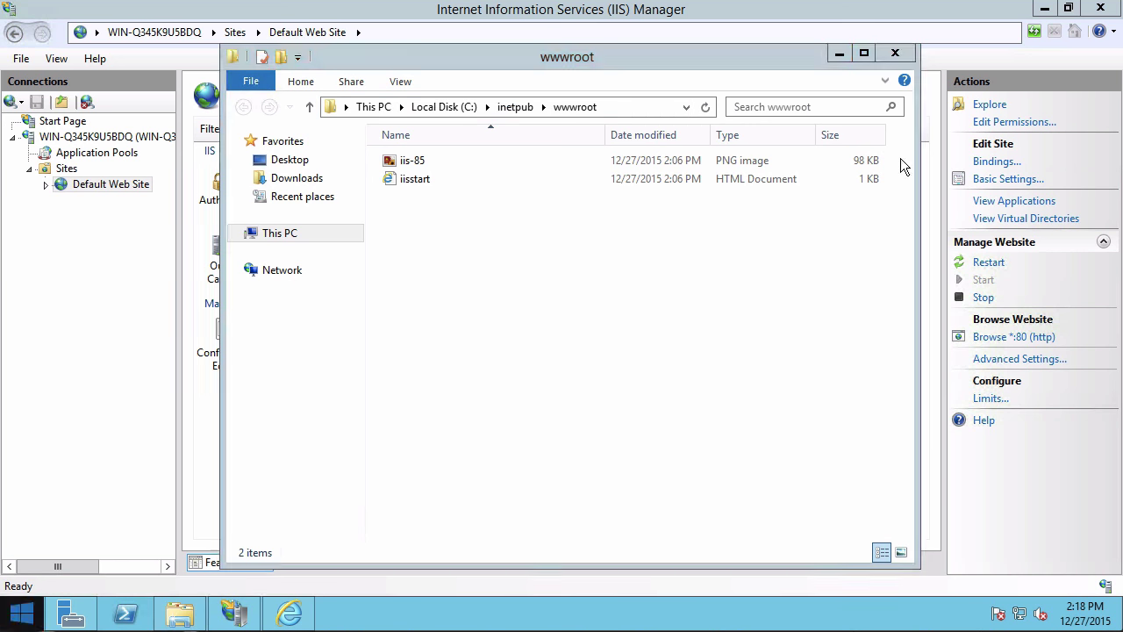
Search the installed apps for "notepad", open Notepad, and write "Hello AWS" in the blank document.
{"action": "left_click", "coordinate": [21, 614]}
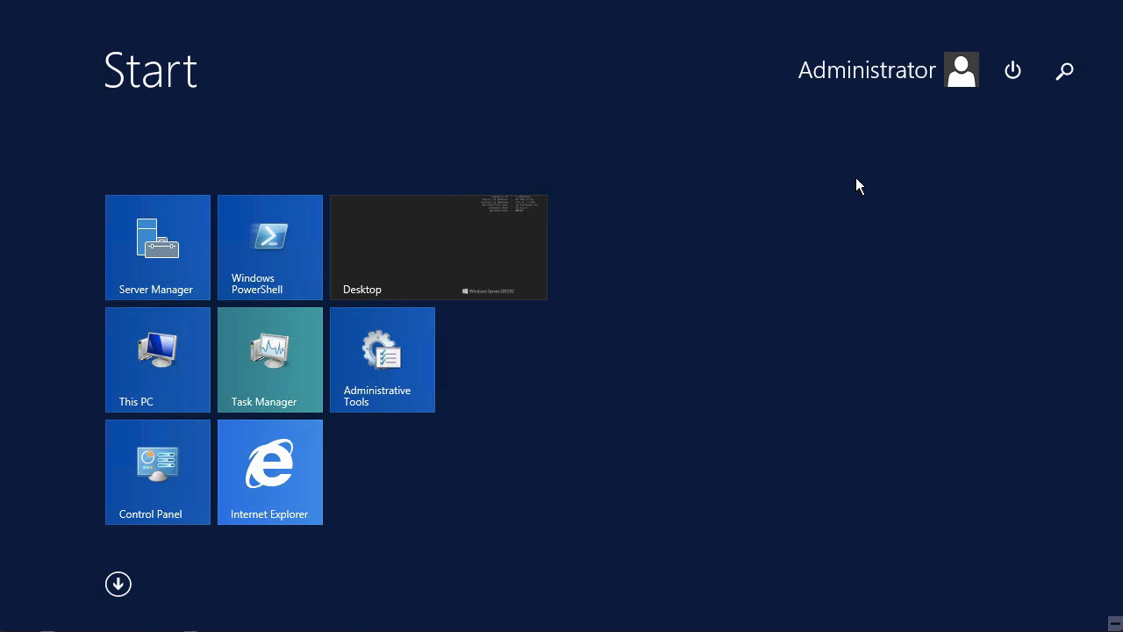
{"action": "type", "text": "notepad"}
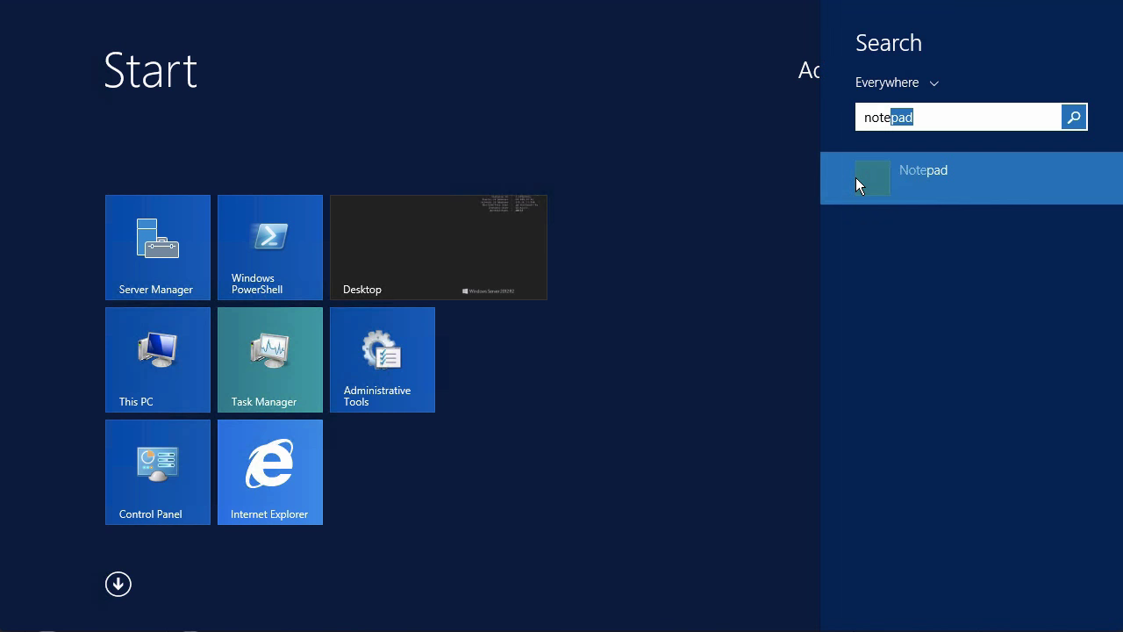
{"action": "left_click", "coordinate": [942, 171]}
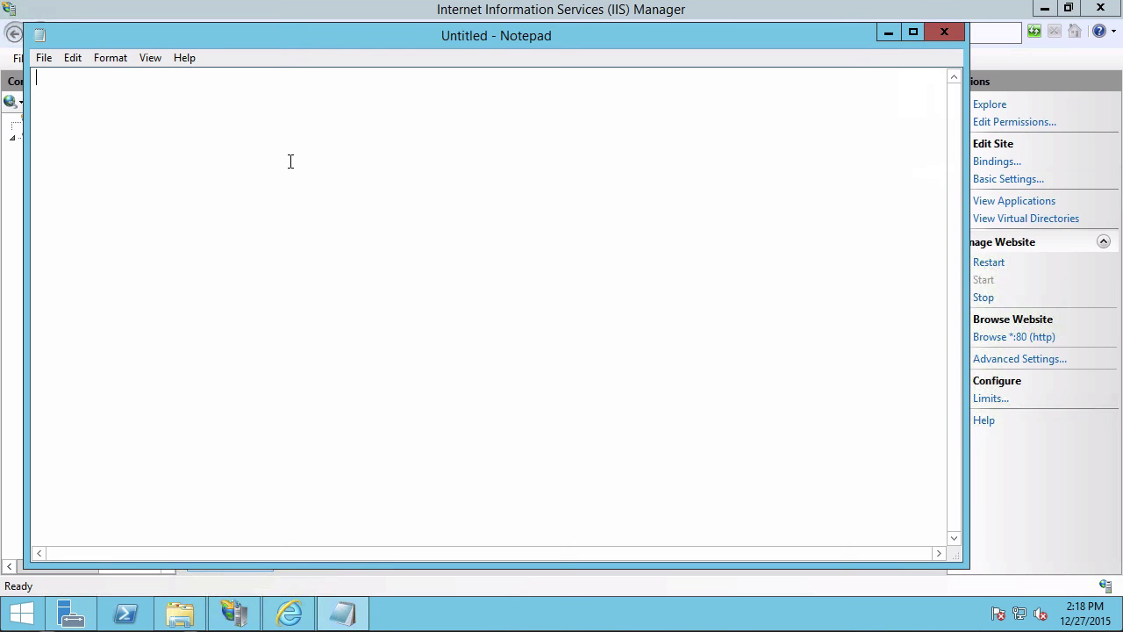
{"action": "type", "text": "Hello Ava"}
{"action": "key", "text": "BackSpace"}
{"action": "key", "text": "BackSpace"}
{"action": "type", "text": "WS"}
Start saving the Notepad document and choose C:\inetpub\wwwroot as the destination folder.
{"action": "left_click", "coordinate": [44, 59]}
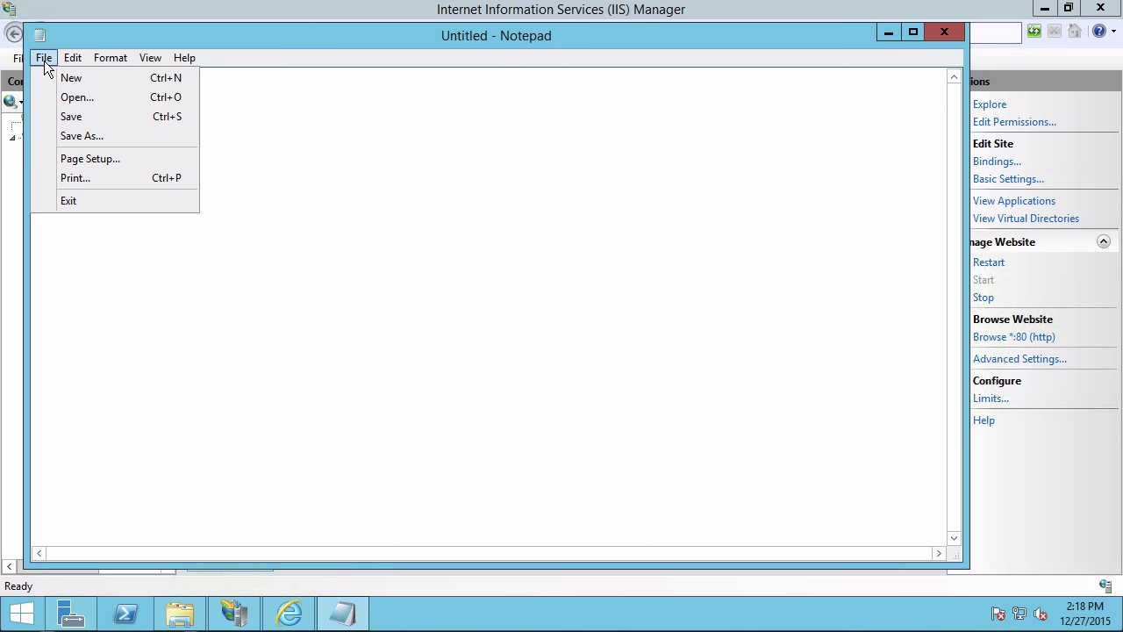
{"action": "left_click", "coordinate": [94, 123]}
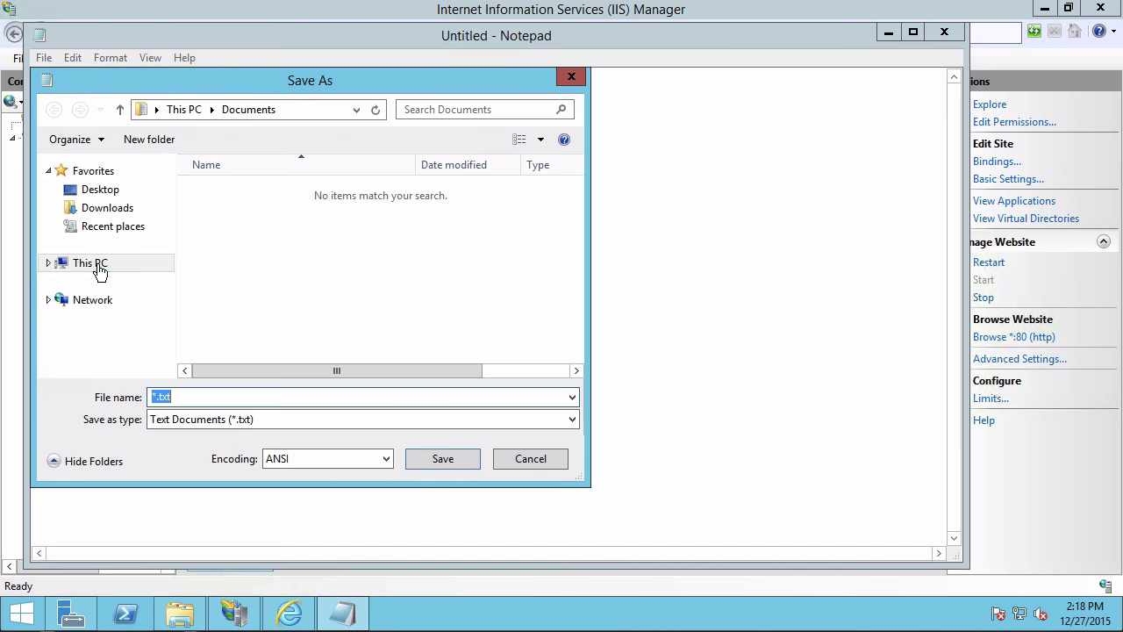
{"action": "left_click", "coordinate": [93, 264]}
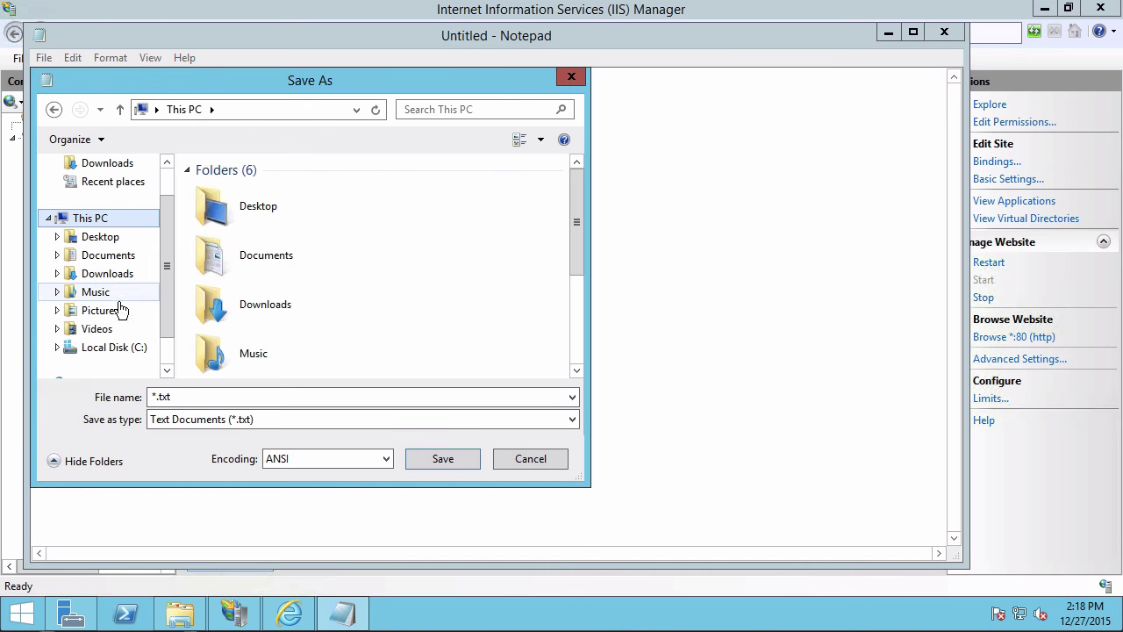
{"action": "left_click", "coordinate": [113, 348]}
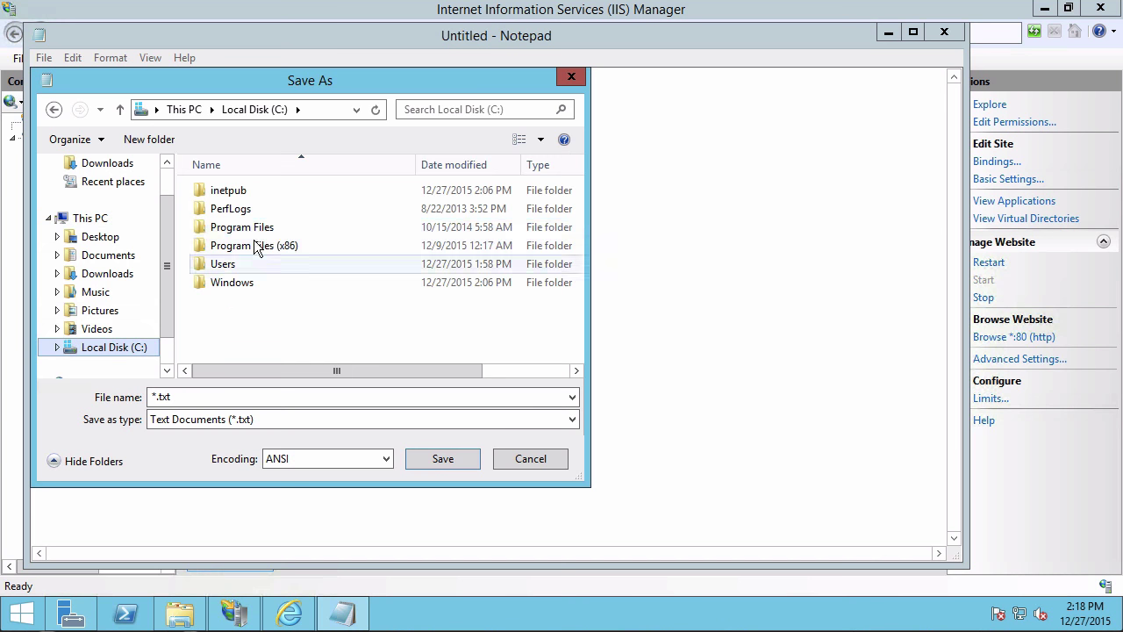
{"action": "double_click", "coordinate": [248, 193]}
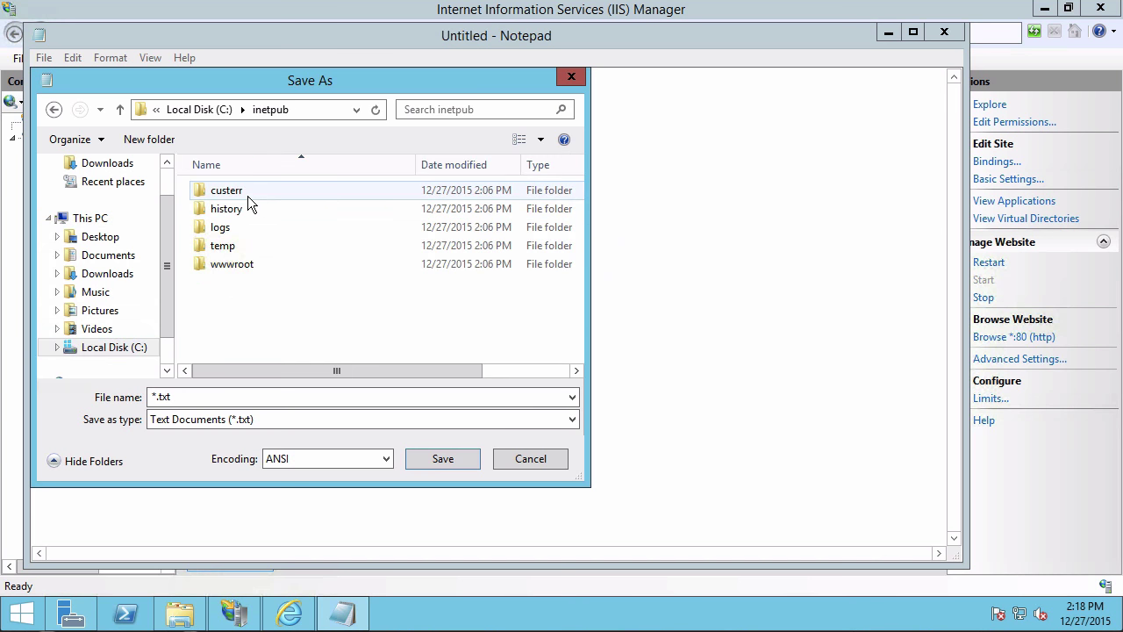
{"action": "double_click", "coordinate": [241, 262]}
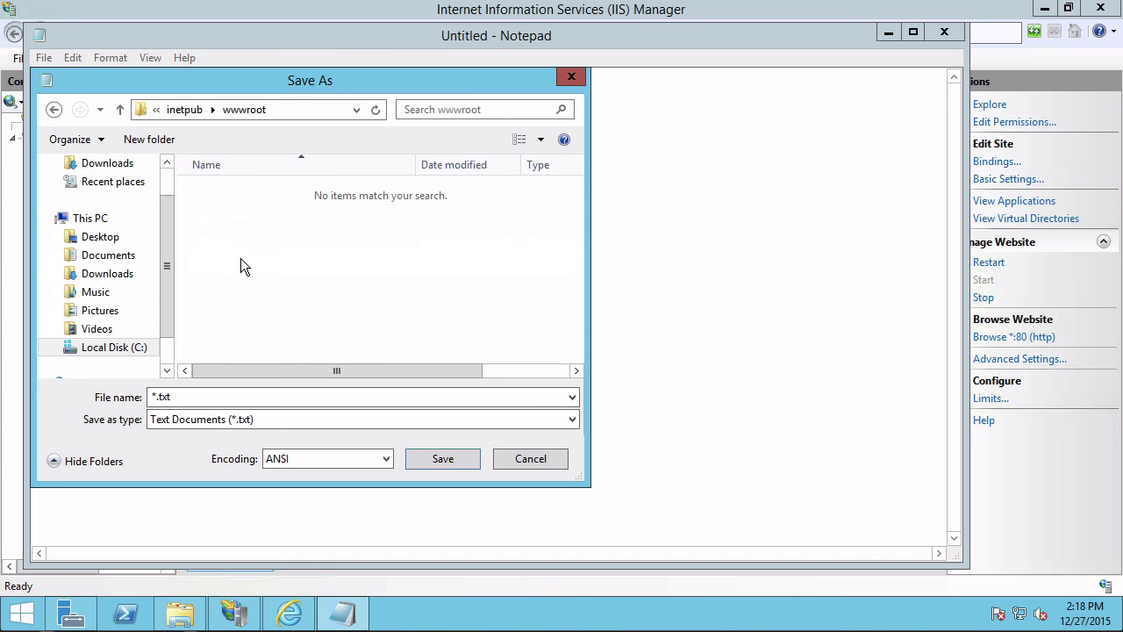
Save the document as index.html with file type All Files and UTF-8 encoding, and select it in the wwwroot File Explorer window.
{"action": "left_click", "coordinate": [315, 396]}
{"action": "type", "text": "index.html"}
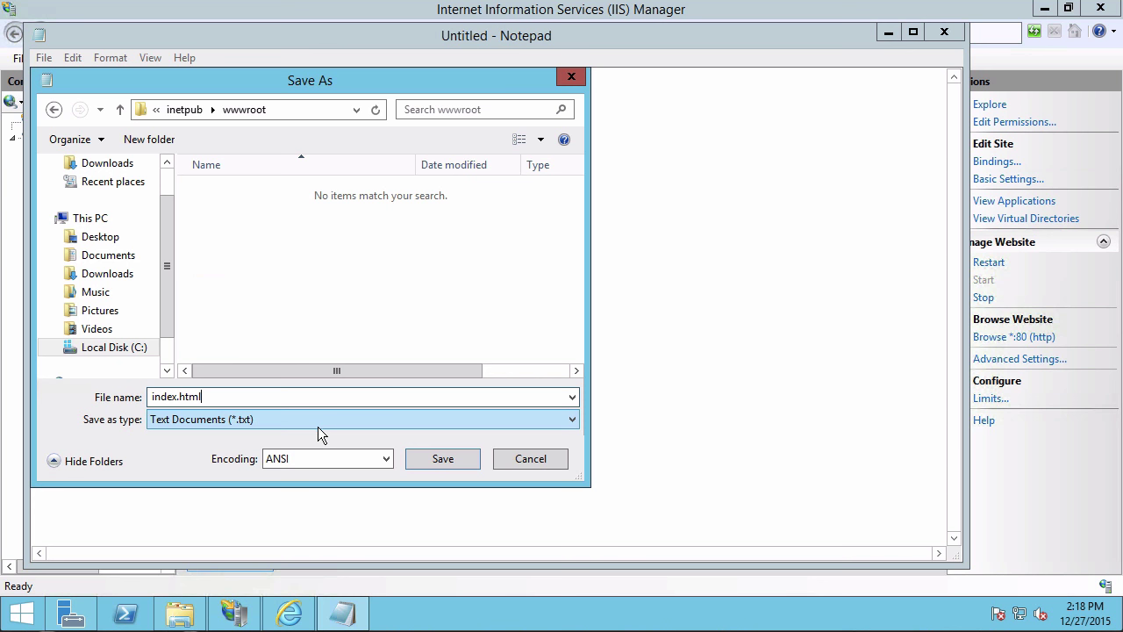
{"action": "left_click", "coordinate": [326, 421]}
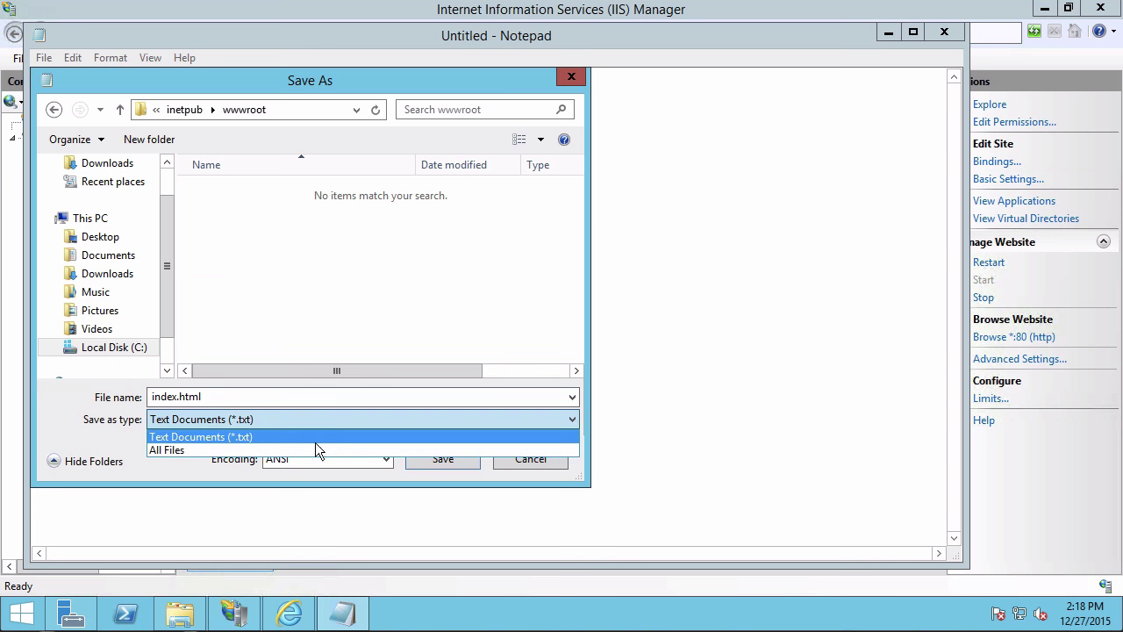
{"action": "left_click", "coordinate": [310, 449]}
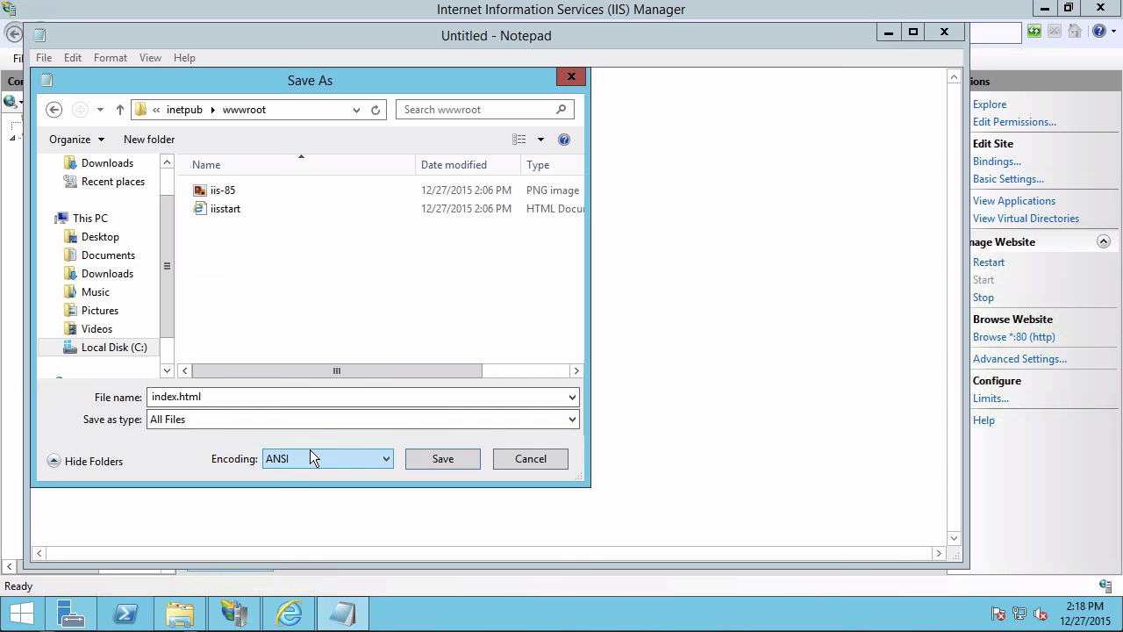
{"action": "left_click", "coordinate": [315, 460]}
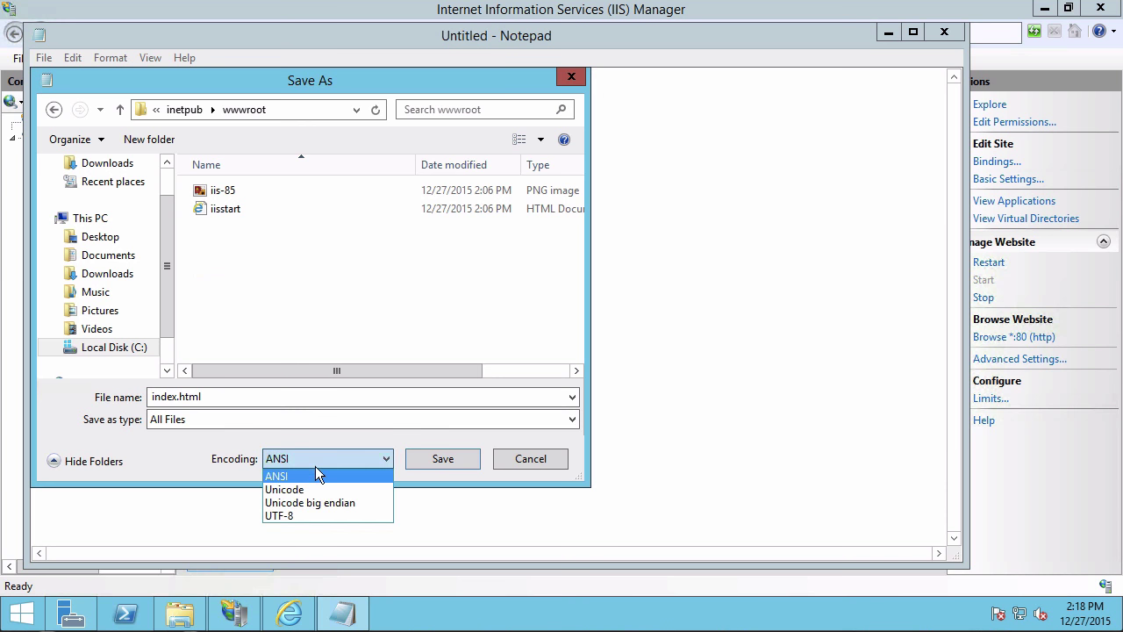
{"action": "left_click", "coordinate": [290, 515]}
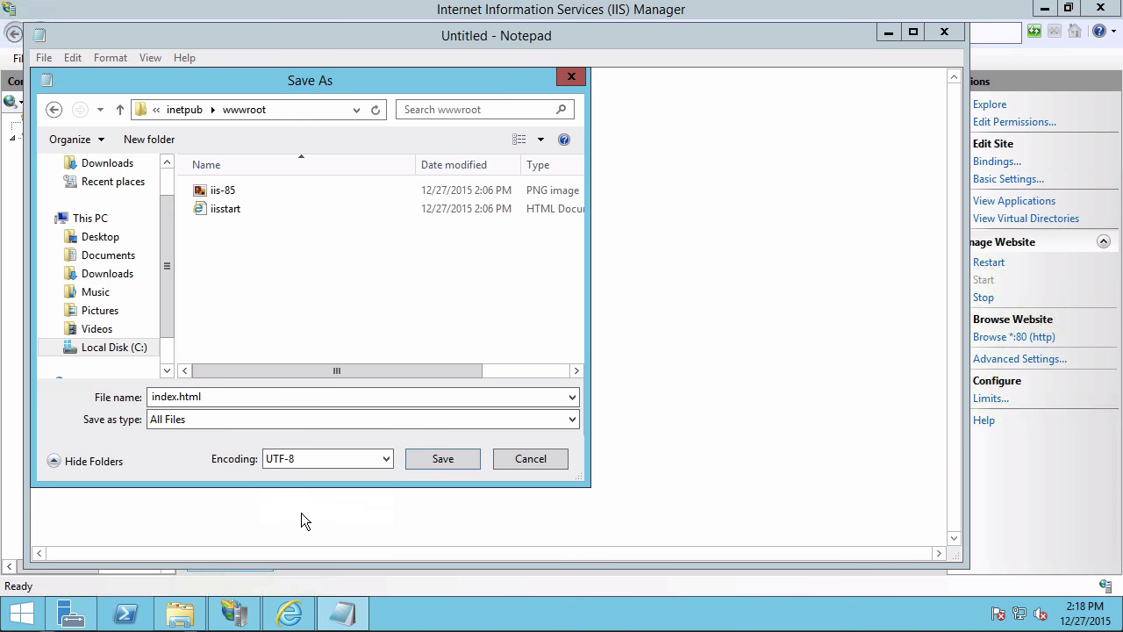
{"action": "left_click", "coordinate": [443, 458]}
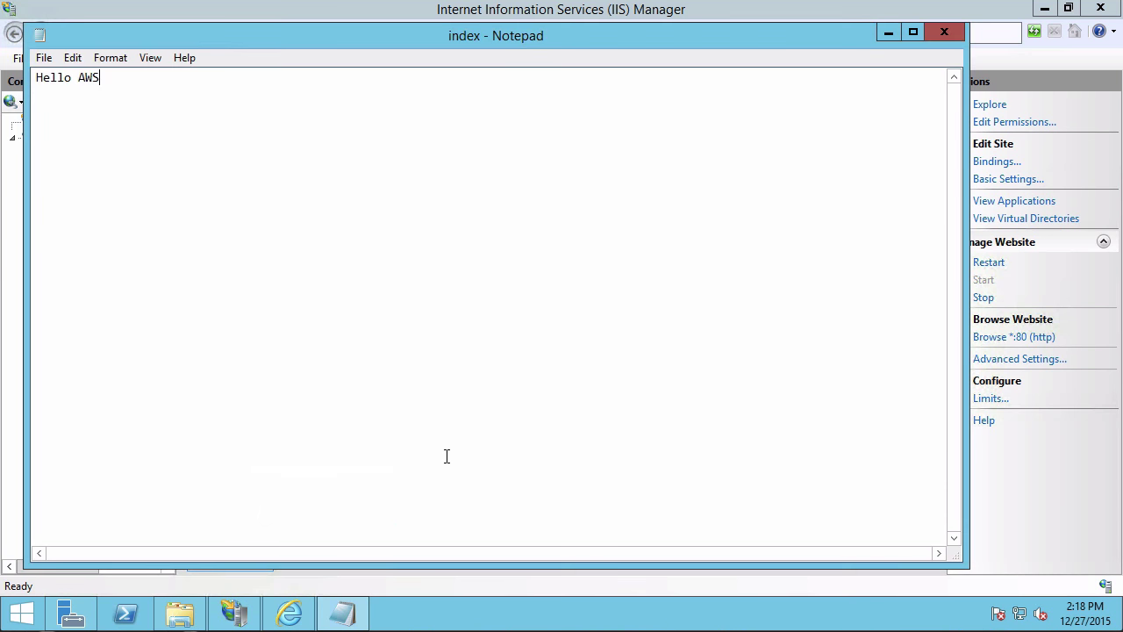
{"action": "left_click", "coordinate": [188, 615]}
{"action": "left_click", "coordinate": [430, 200]}
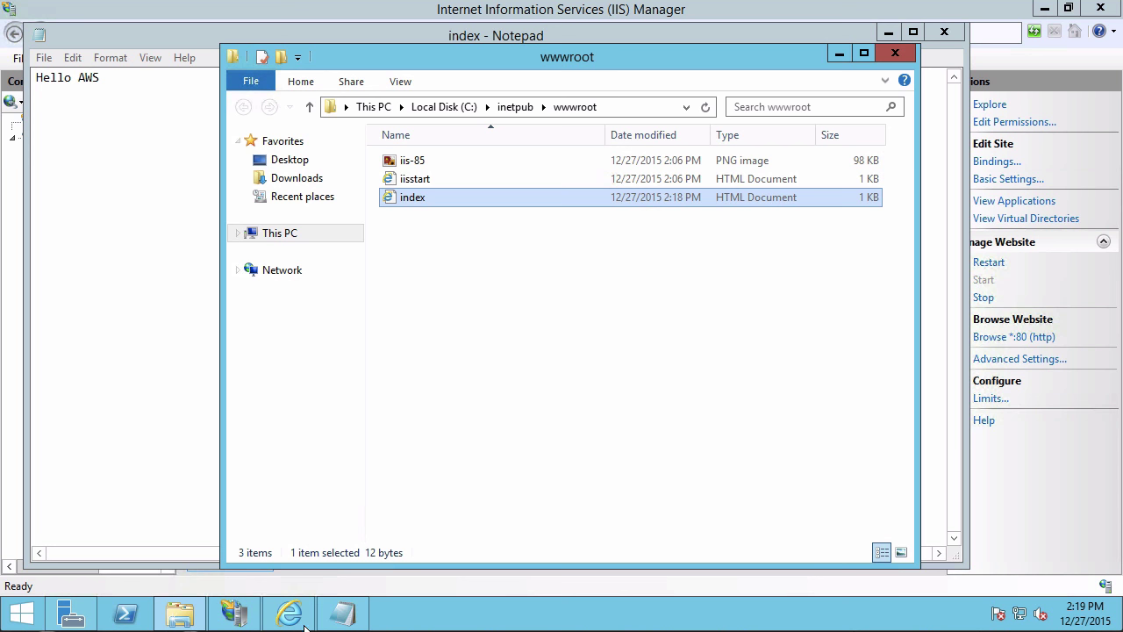
{"action": "mouse_move", "coordinate": [306, 625]}
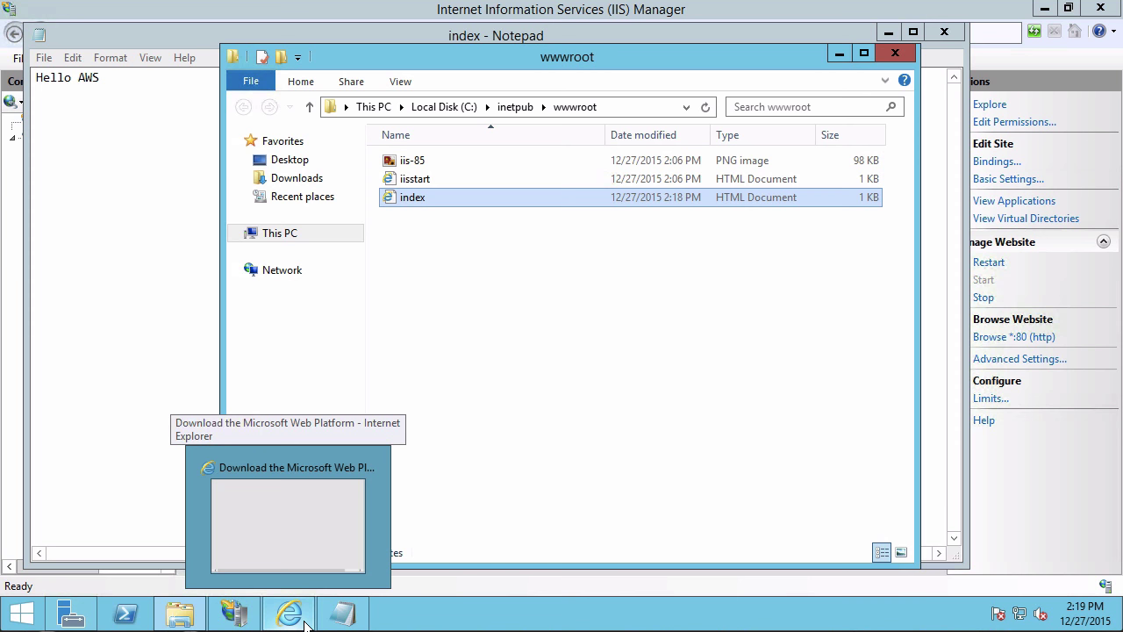
{"action": "left_click", "coordinate": [306, 624]}
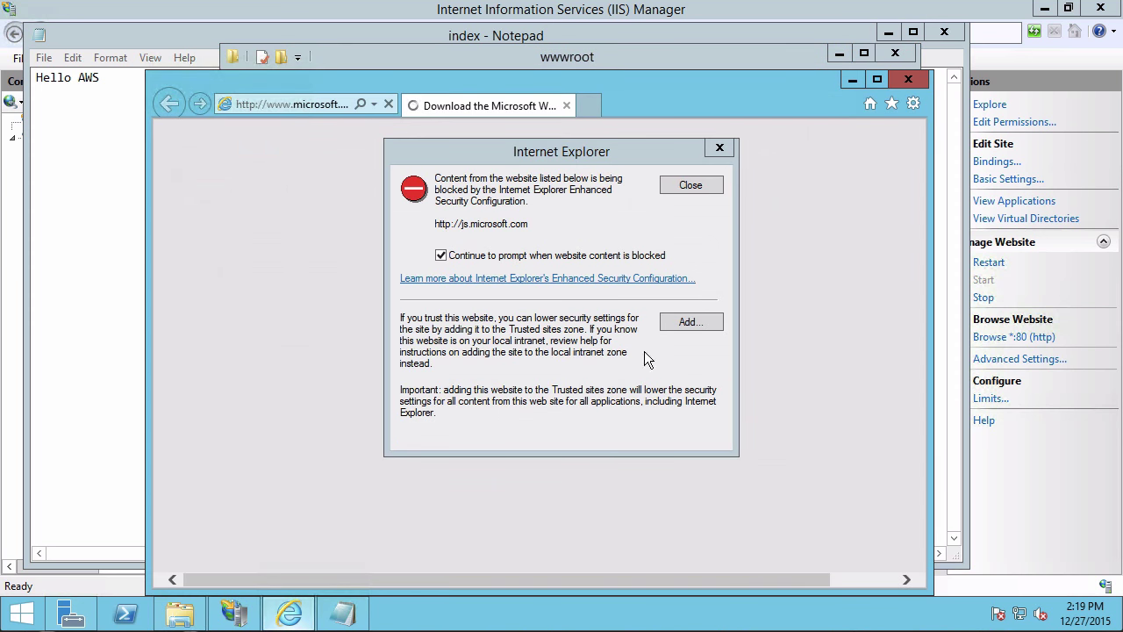
{"action": "left_click", "coordinate": [693, 191]}
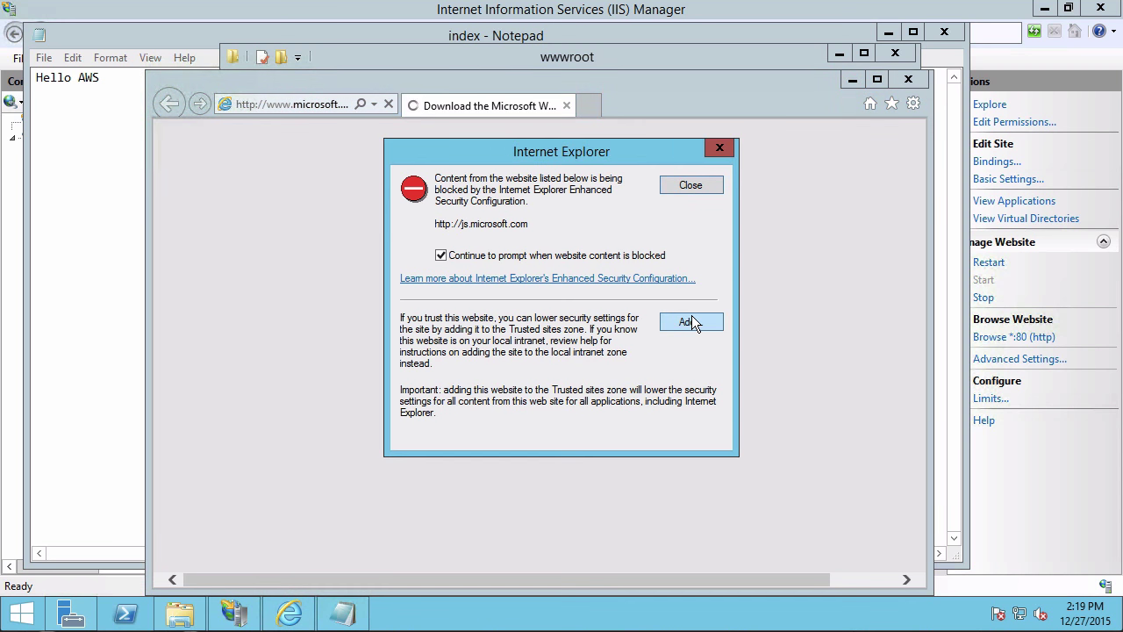
{"action": "left_click", "coordinate": [691, 320]}
{"action": "left_click", "coordinate": [691, 285]}
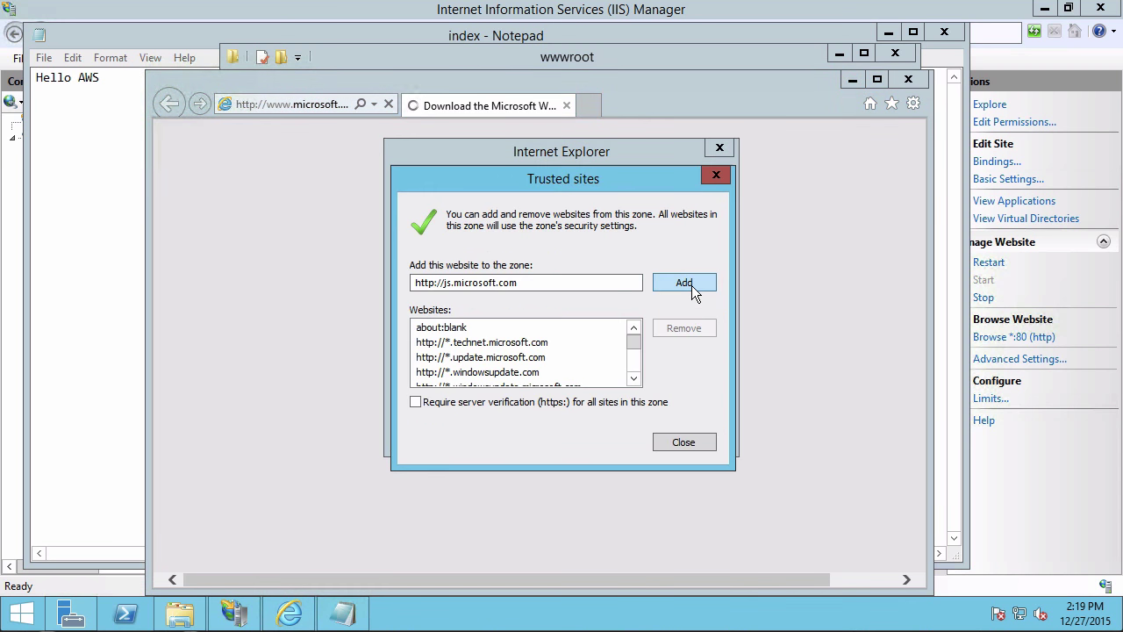
{"action": "left_click", "coordinate": [689, 447]}
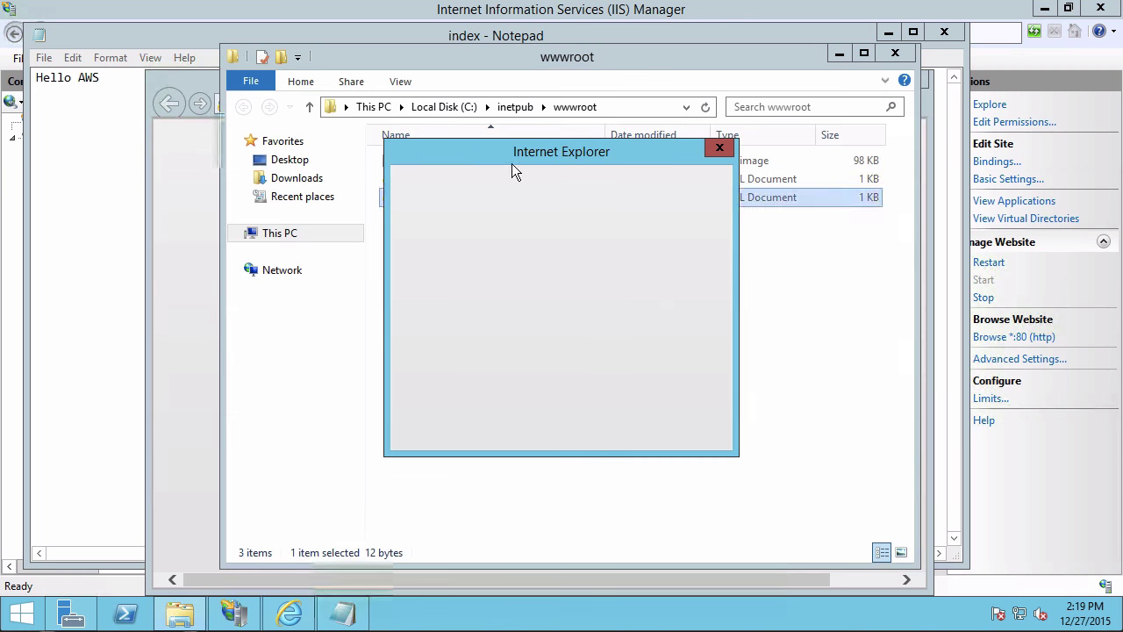
{"action": "left_click", "coordinate": [696, 184]}
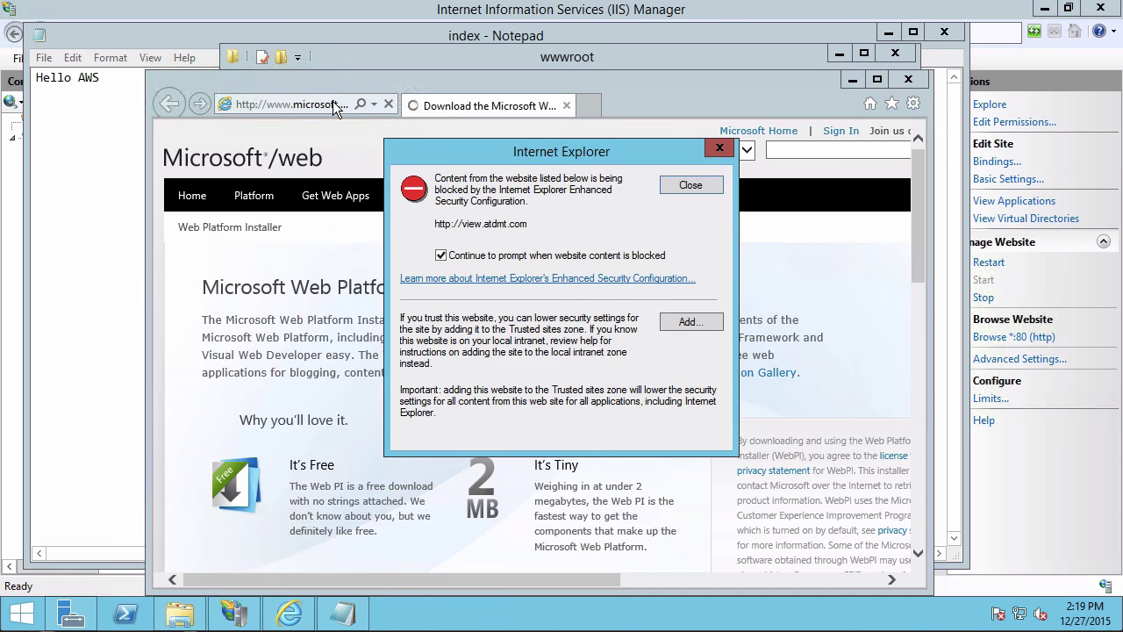
{"action": "left_click", "coordinate": [689, 183]}
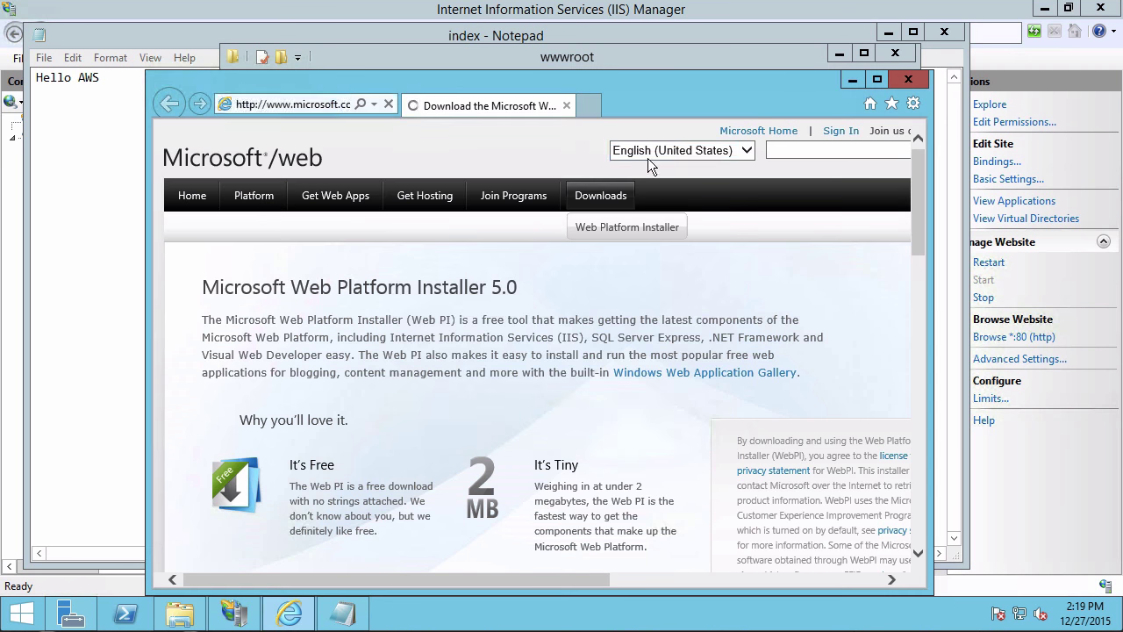
Load localhost/index.html in Internet Explorer to test the page locally.
{"action": "left_click", "coordinate": [333, 104]}
{"action": "type", "text": "local"}
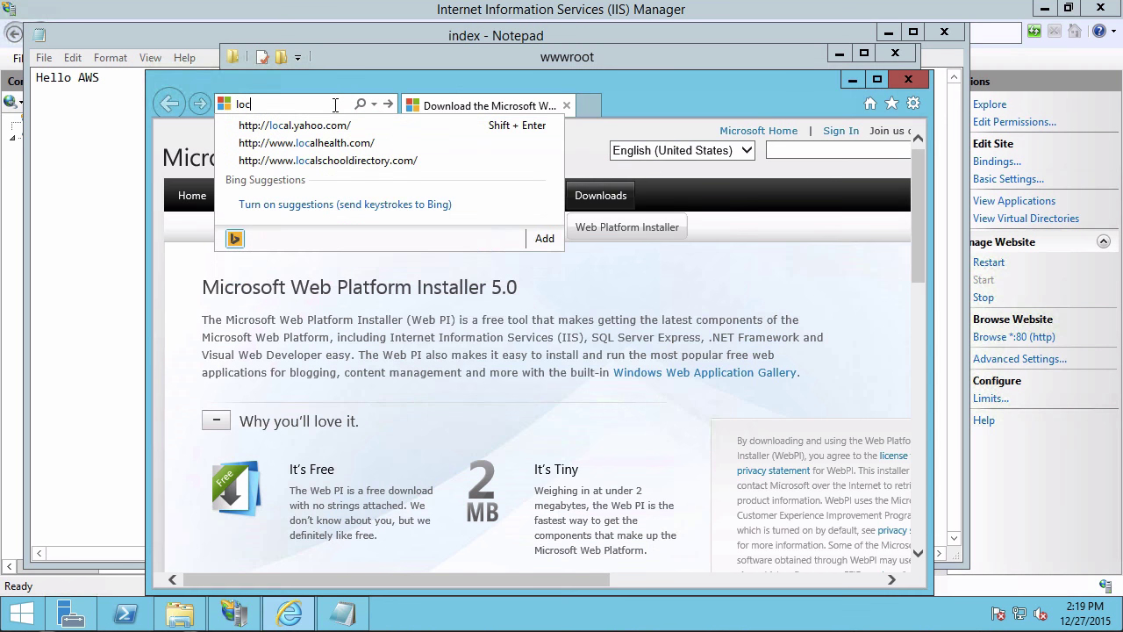
{"action": "key", "text": "BackSpace"}
{"action": "key", "text": "BackSpace"}
{"action": "type", "text": "calhos"}
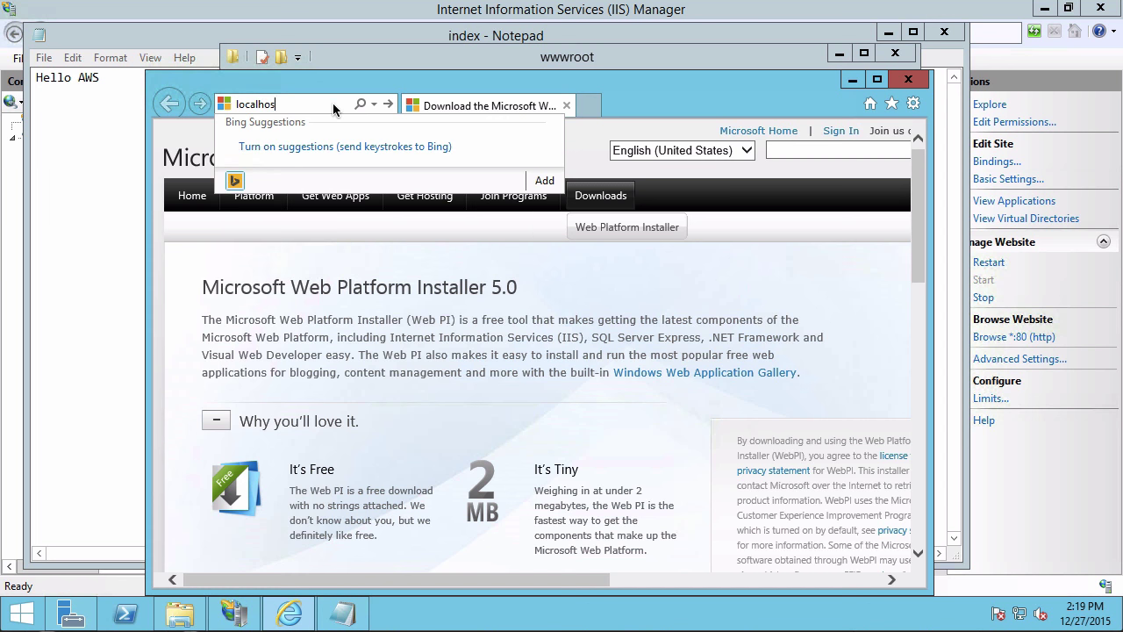
{"action": "type", "text": "t/index.html"}
{"action": "key", "text": "Return"}
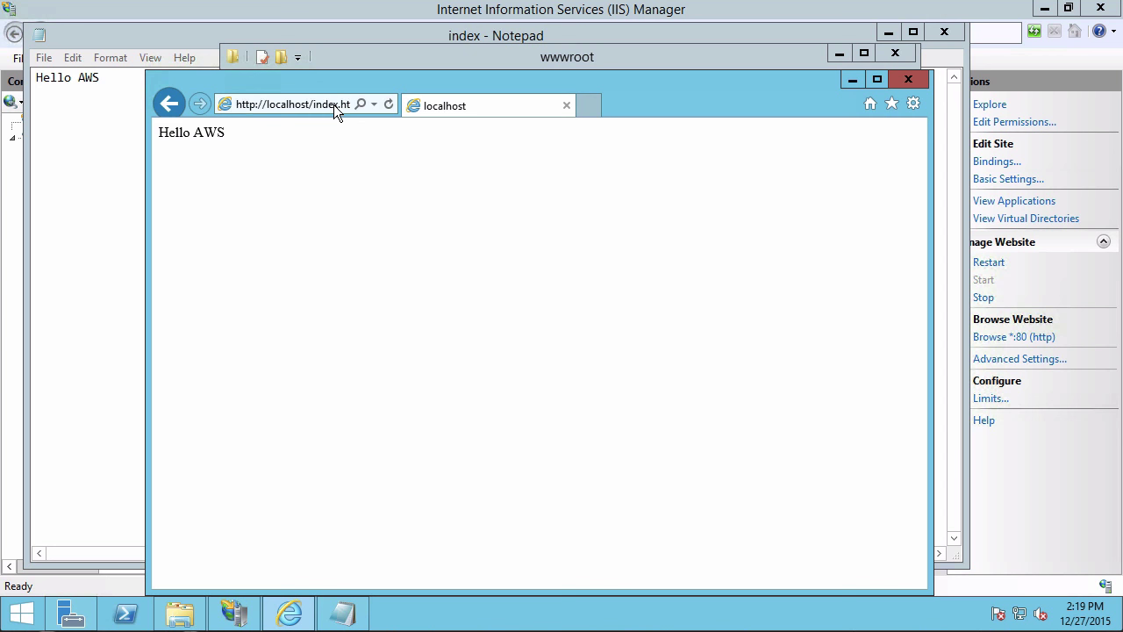
Take the web server remote session out of full screen and switch to the EC2 Management Console in Safari.
{"action": "left_click_drag", "start_coordinate": [445, 85], "coordinate": [672, 187]}
{"action": "left_click", "coordinate": [515, 171]}
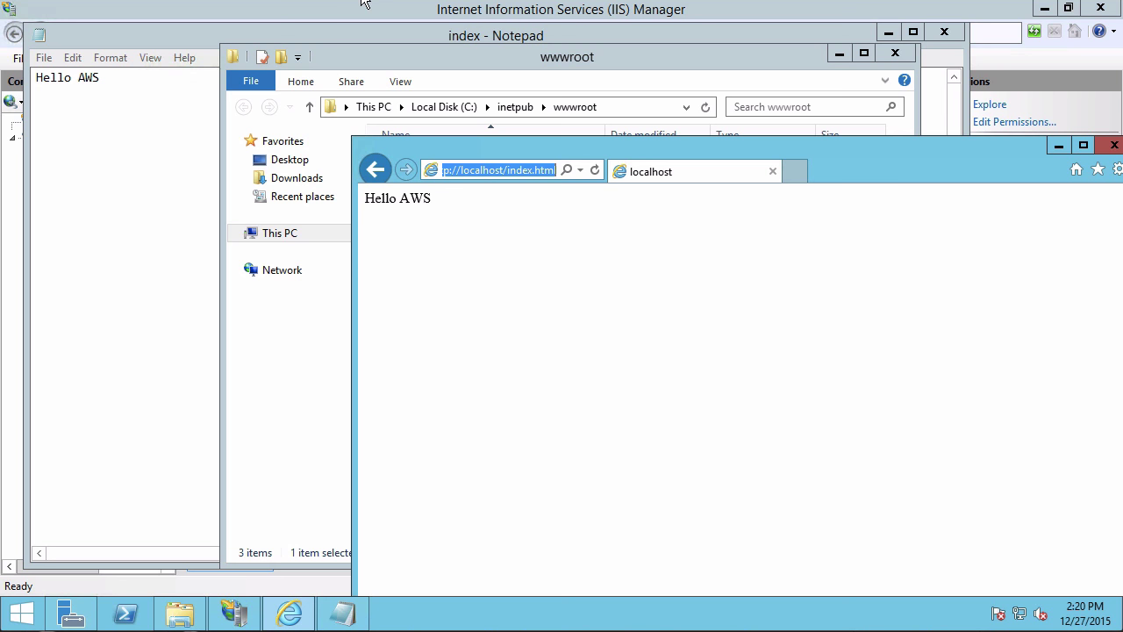
{"action": "key", "text": "ctrl+super+f"}
{"action": "left_click_drag", "start_coordinate": [393, 54], "coordinate": [468, 172]}
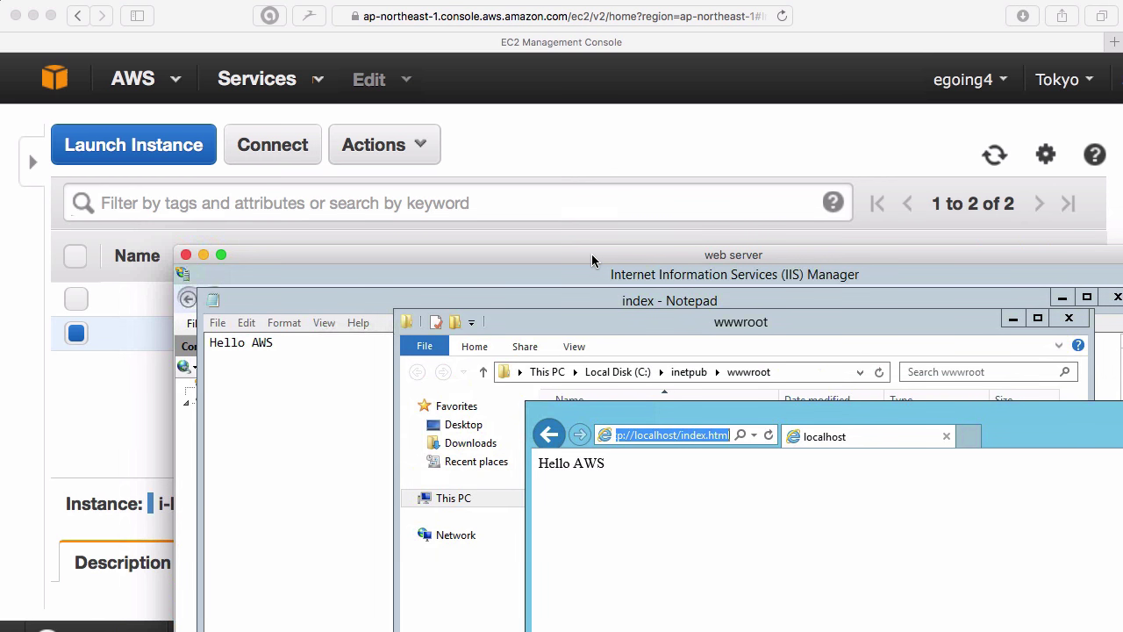
{"action": "left_click", "coordinate": [662, 149]}
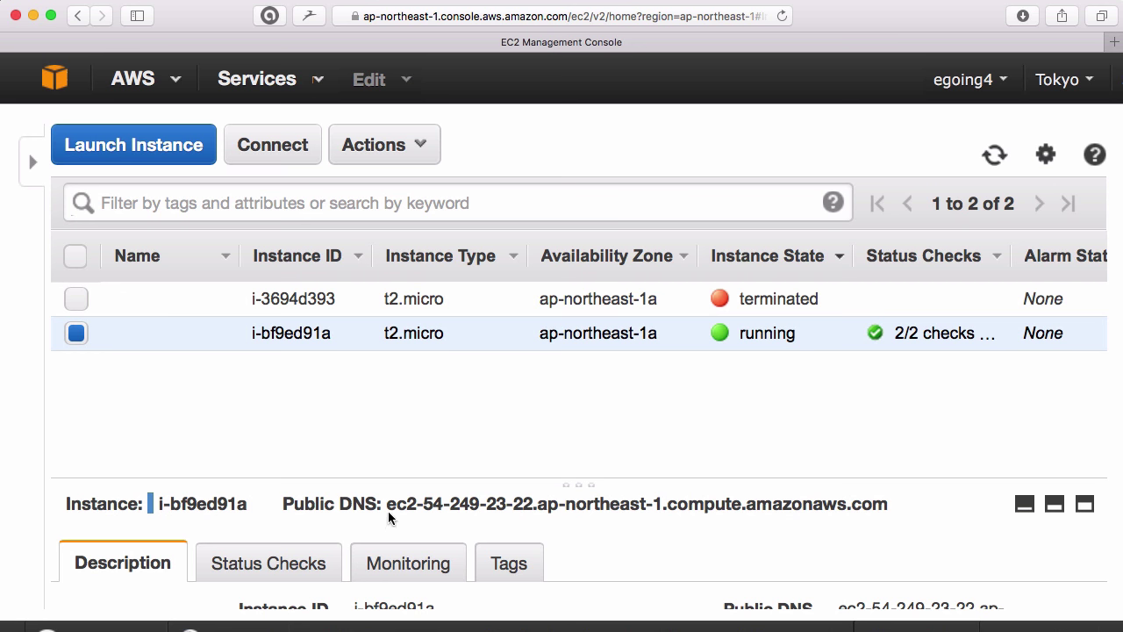
Copy the running instance's Public DNS address from its details in the EC2 console.
{"action": "left_click_drag", "start_coordinate": [387, 505], "coordinate": [887, 518]}
{"action": "key", "text": "super+c"}
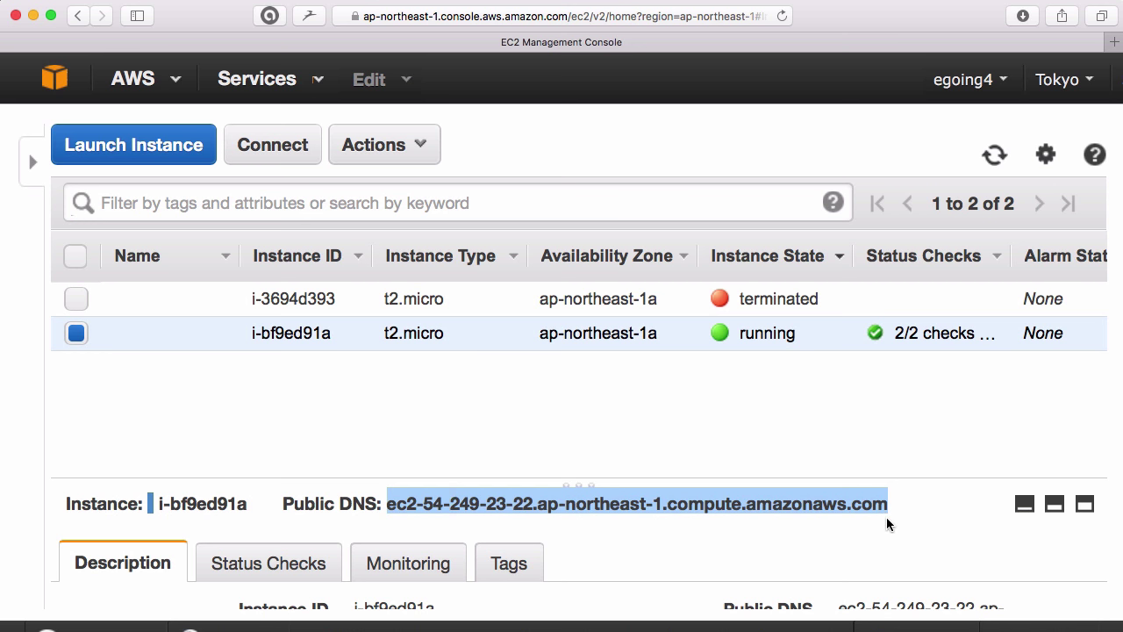
{"action": "left_click", "coordinate": [745, 427]}
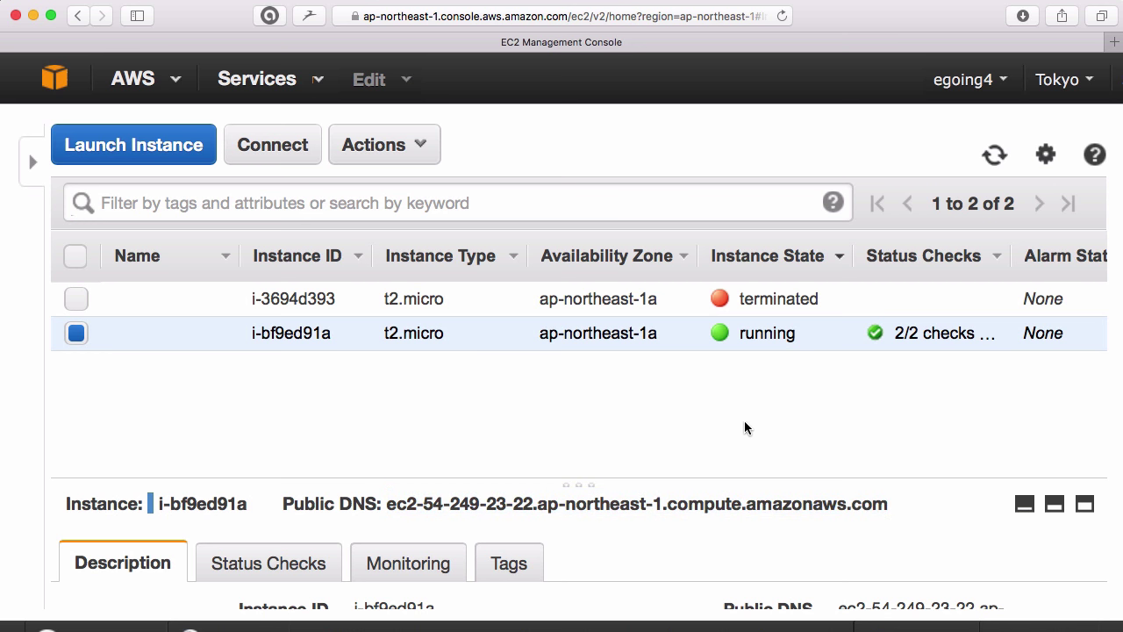
Load the copied Public DNS address followed by /index.html in a new browser tab to test the page externally.
{"action": "key", "text": "super+t"}
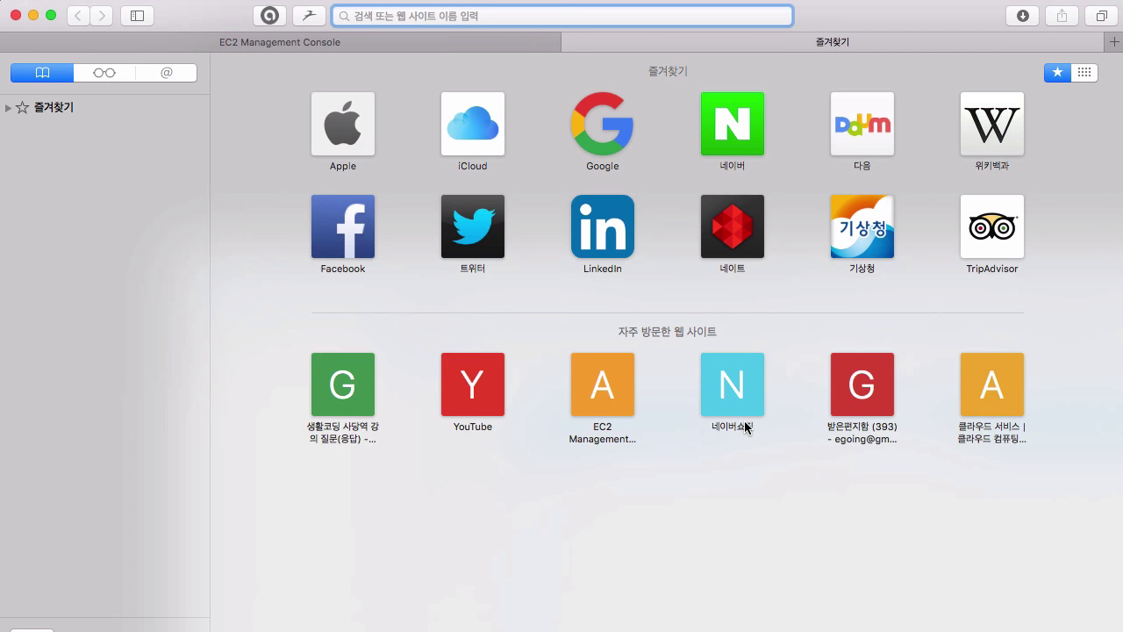
{"action": "key", "text": "super+v"}
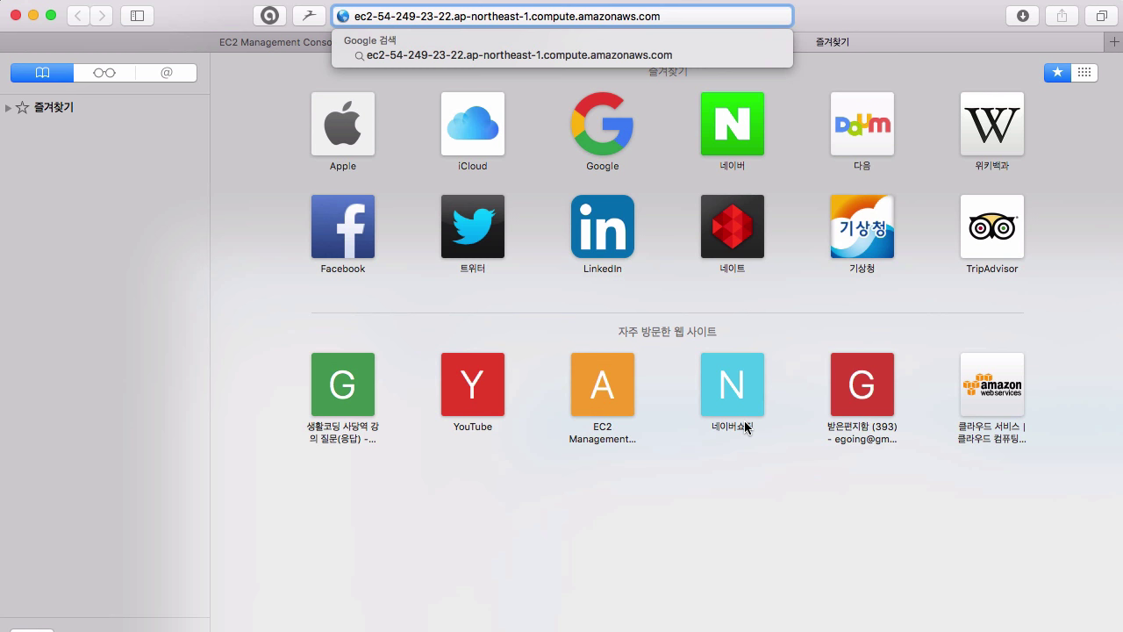
{"action": "type", "text": "/"}
{"action": "type", "text": "inedx"}
{"action": "key", "text": "BackSpace"}
{"action": "key", "text": "BackSpace"}
{"action": "key", "text": "BackSpace"}
{"action": "type", "text": "dex.html"}
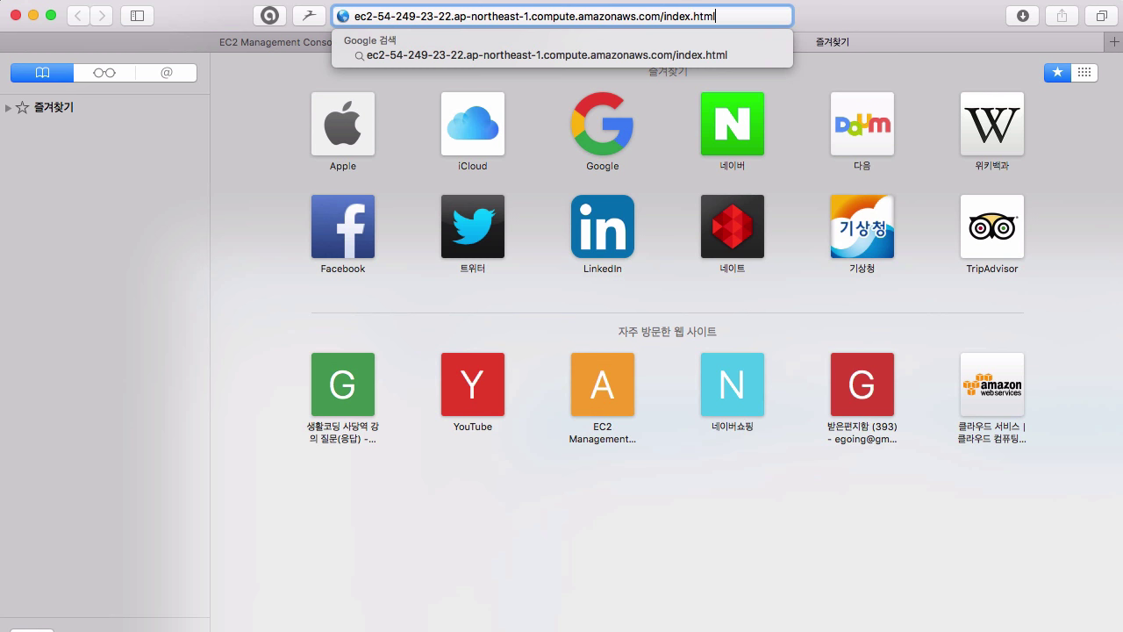
{"action": "key", "text": "Return"}
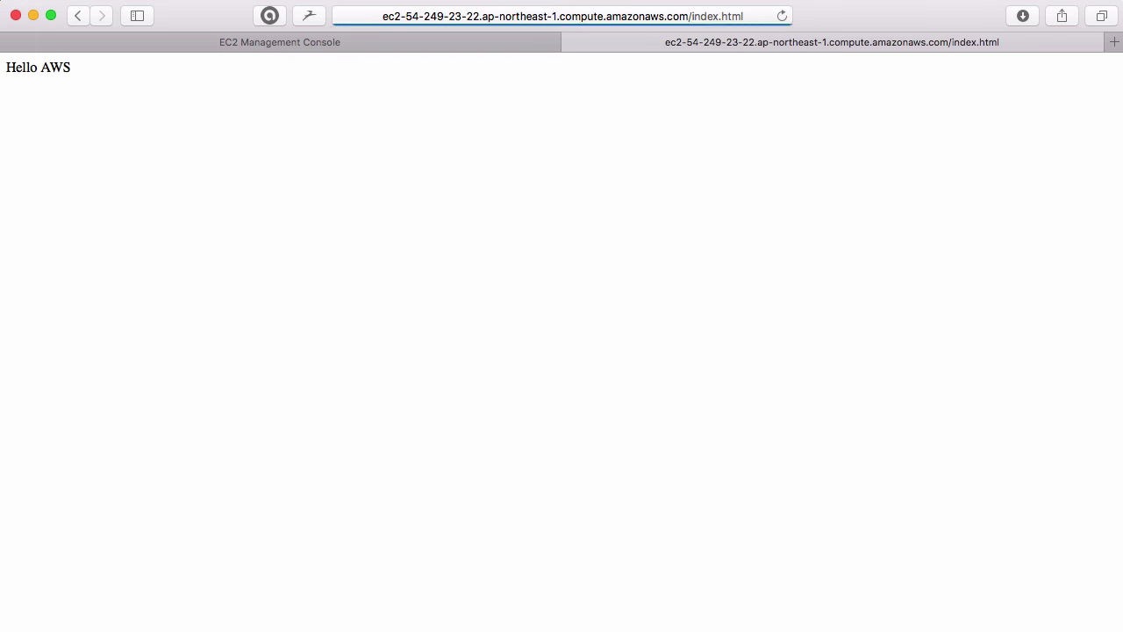